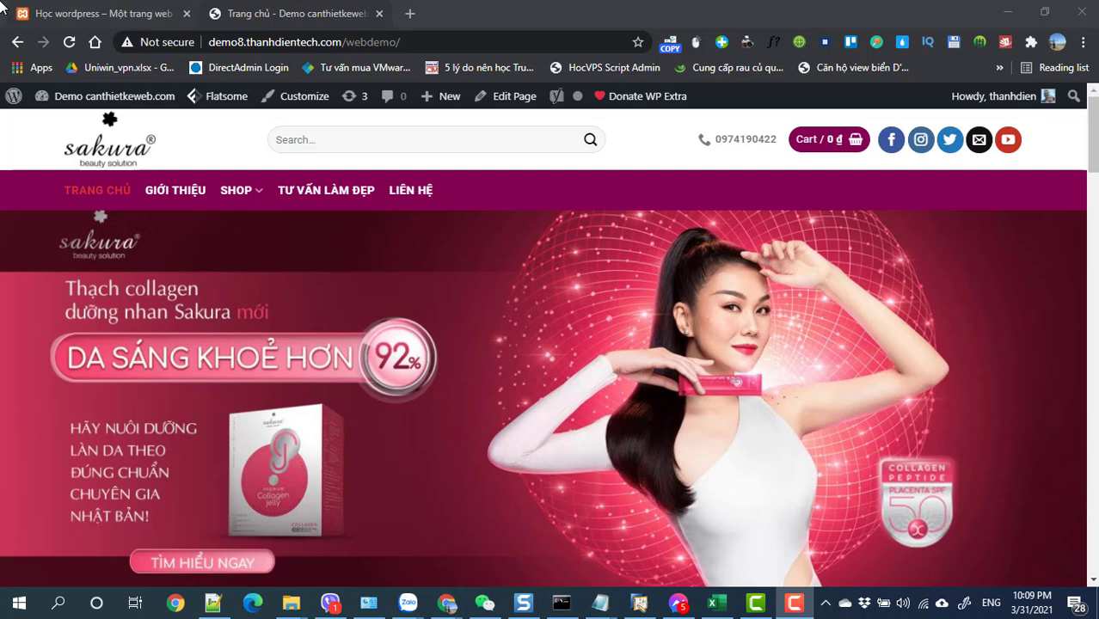
# - Go to the local site's admin dashboard at localhost/hocwordpress/wp-admin
pyautogui.click(63, 14)
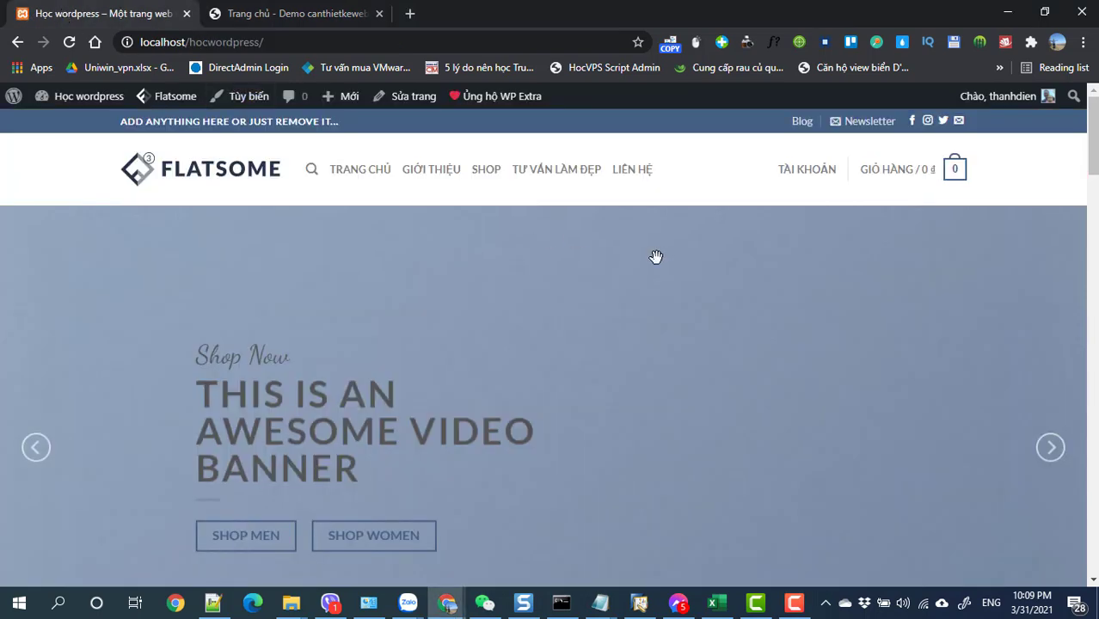
pyautogui.click(295, 42)
pyautogui.click(318, 42)
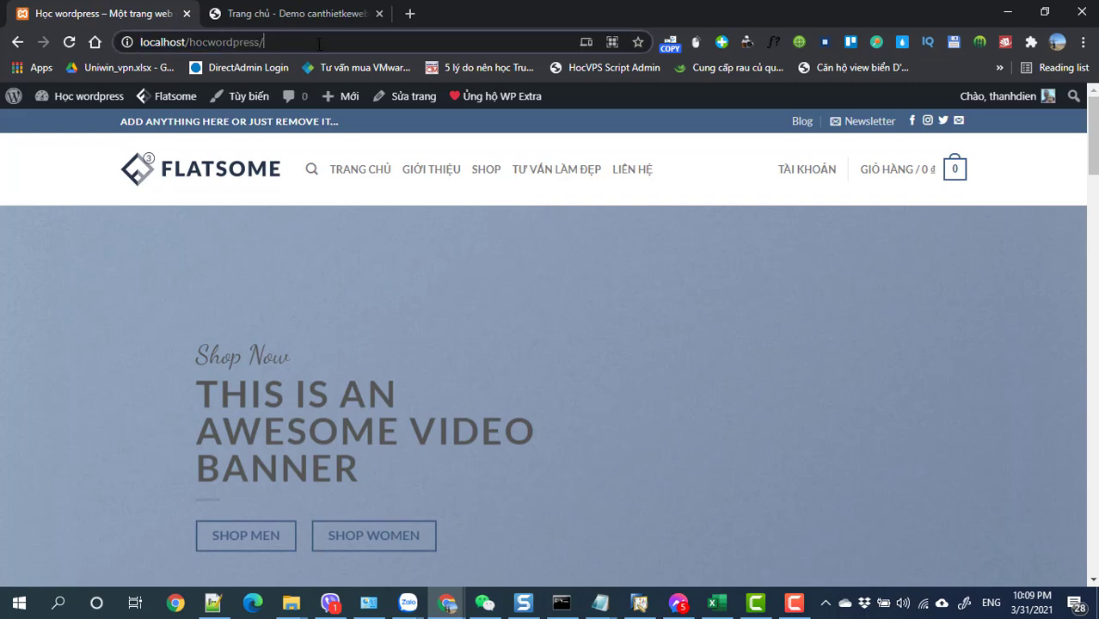
pyautogui.write('wp-')
pyautogui.press('Return')
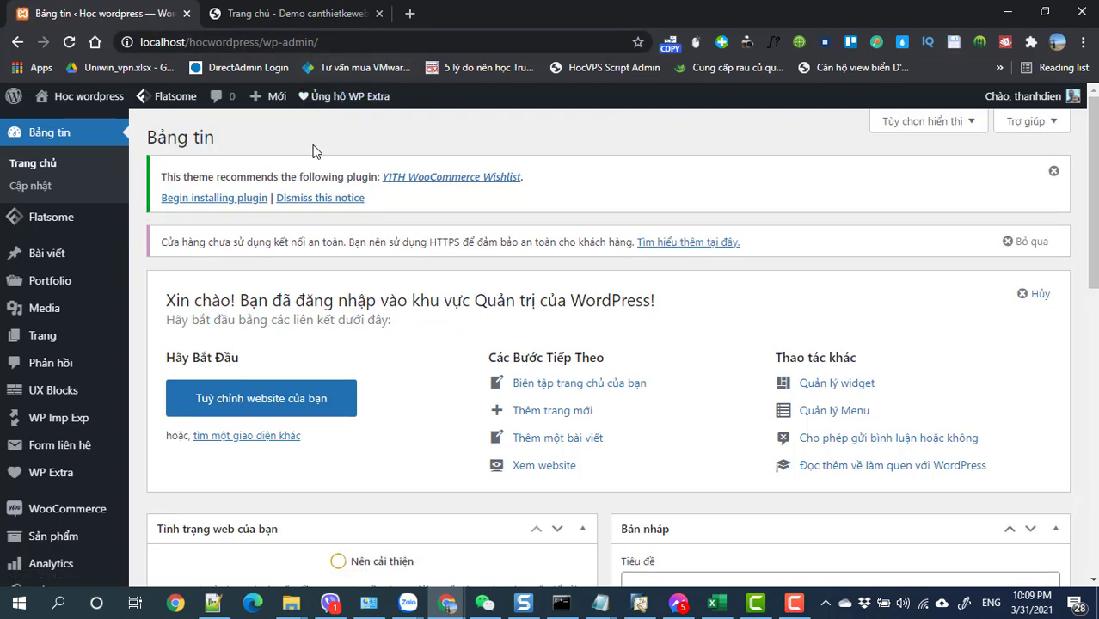
# - Open the site's front page in a new tab and look it over
pyautogui.moveTo(52, 219)
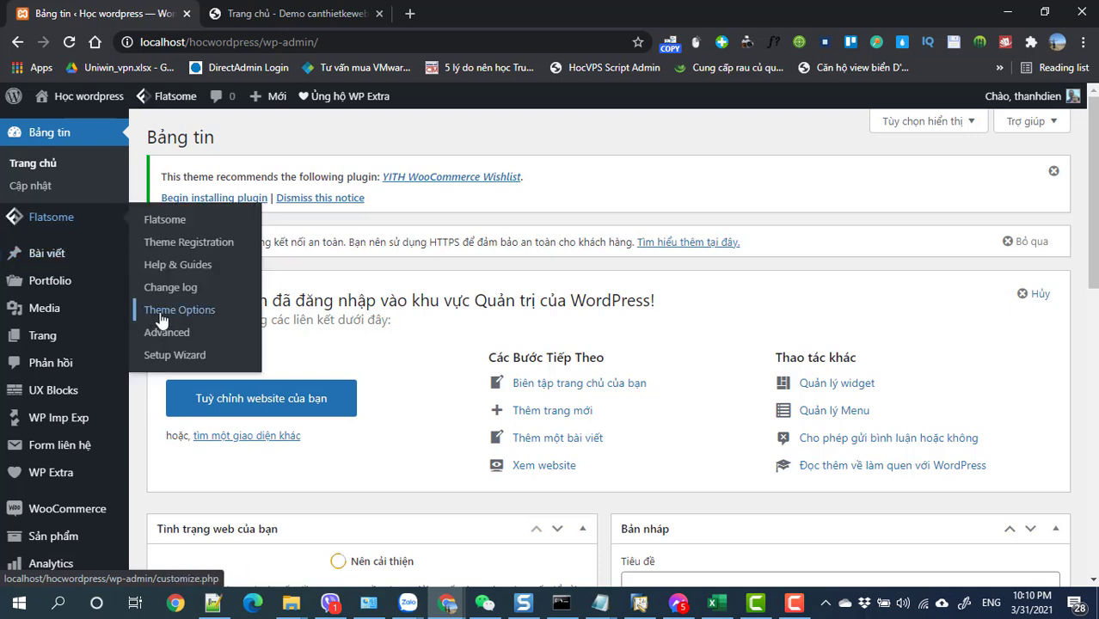
pyautogui.moveTo(86, 97)
pyautogui.rightClick(90, 133)
pyautogui.click(142, 138)
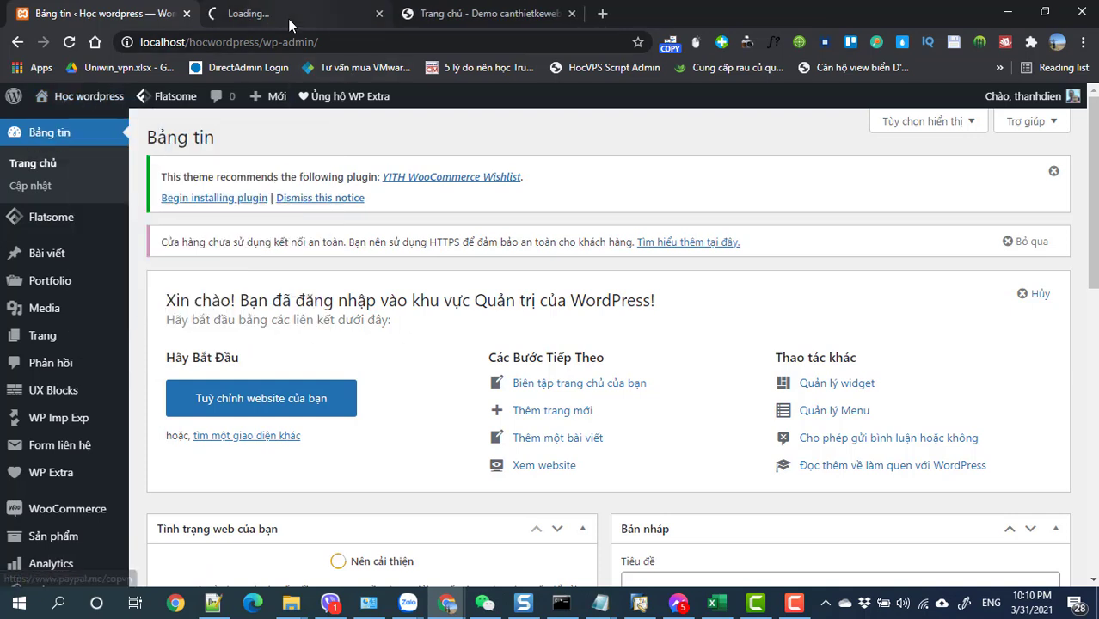
pyautogui.click(286, 17)
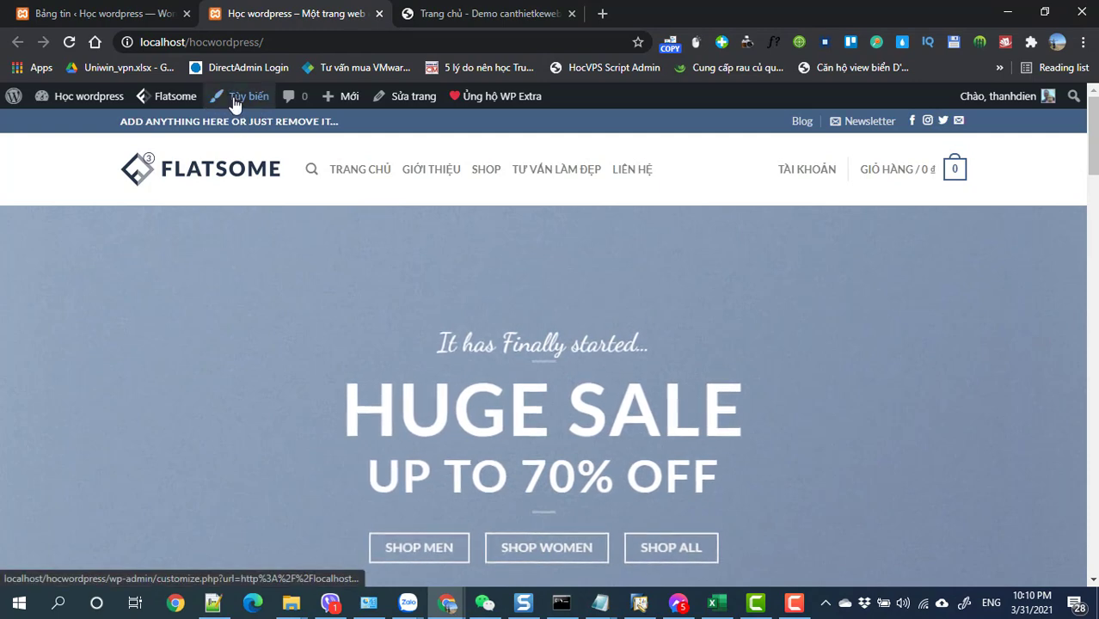
pyautogui.moveTo(165, 107)
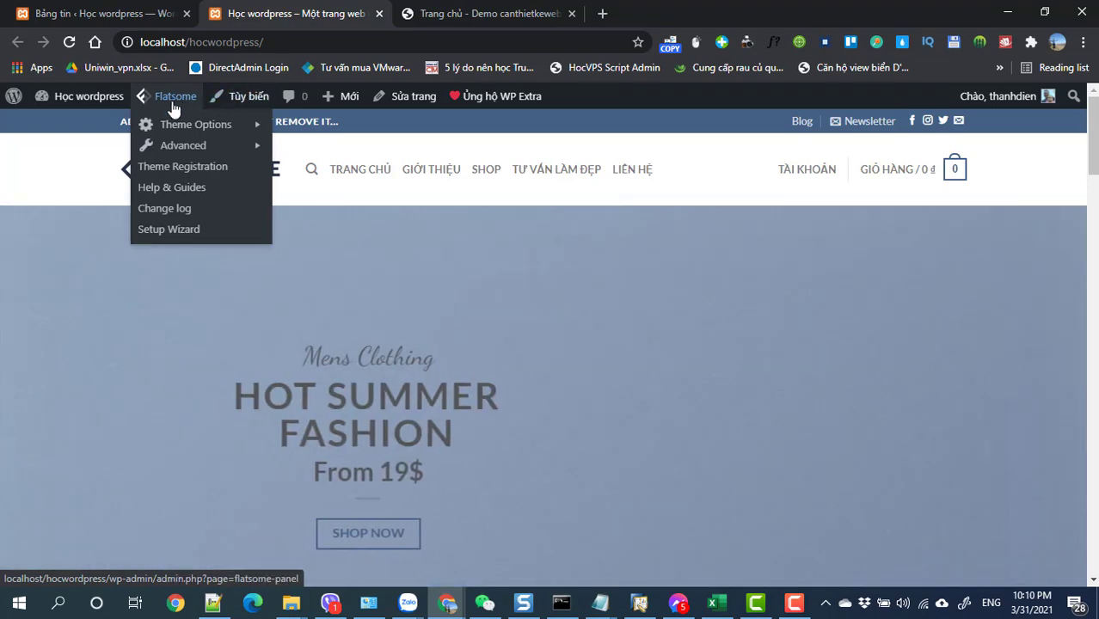
pyautogui.moveTo(178, 129)
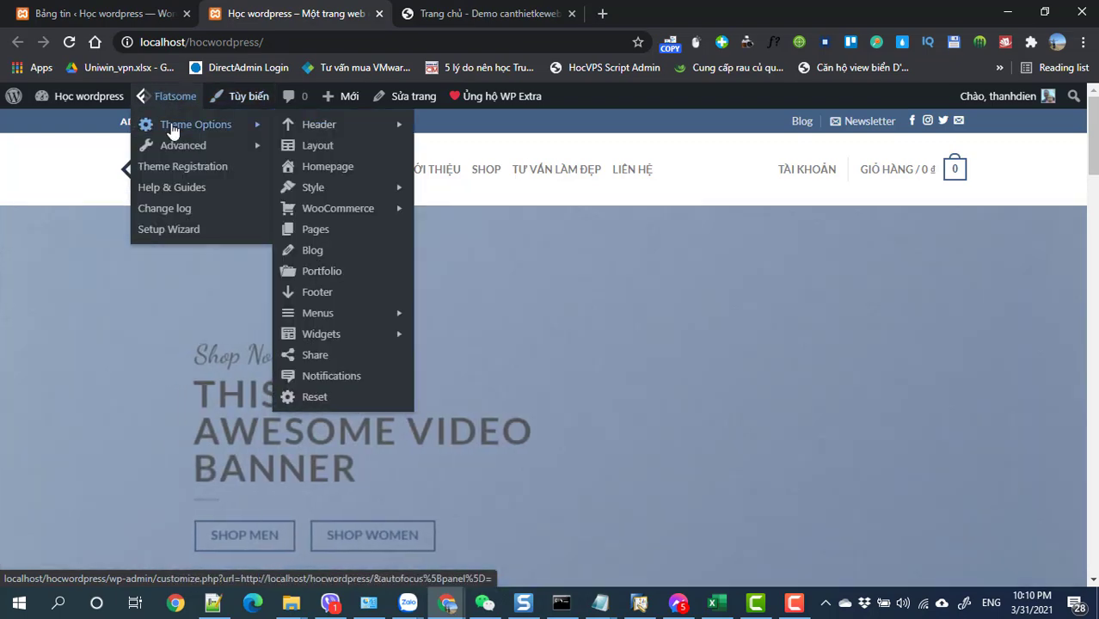
pyautogui.moveTo(338, 127)
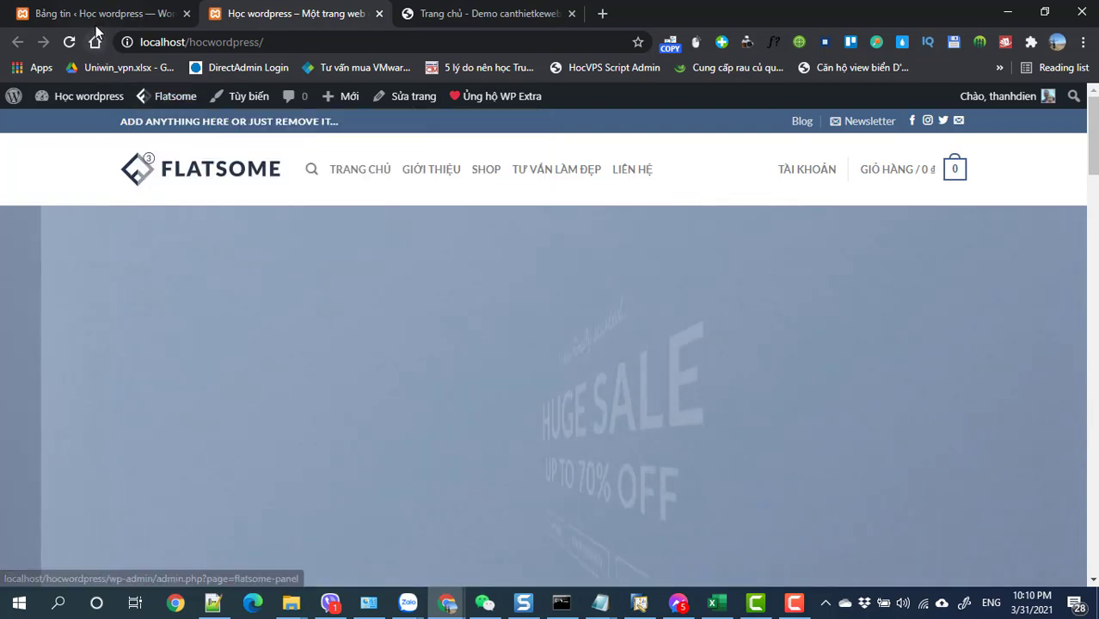
# - Back on the dashboard, launch Flatsome Theme Options in the Customizer
pyautogui.click(99, 13)
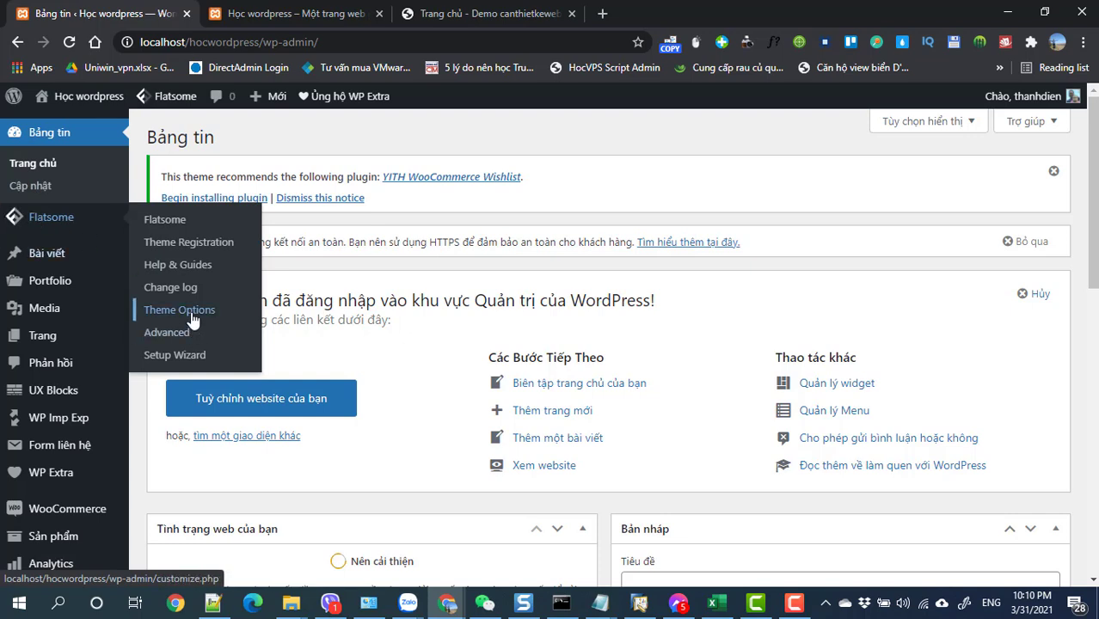
pyautogui.click(245, 13)
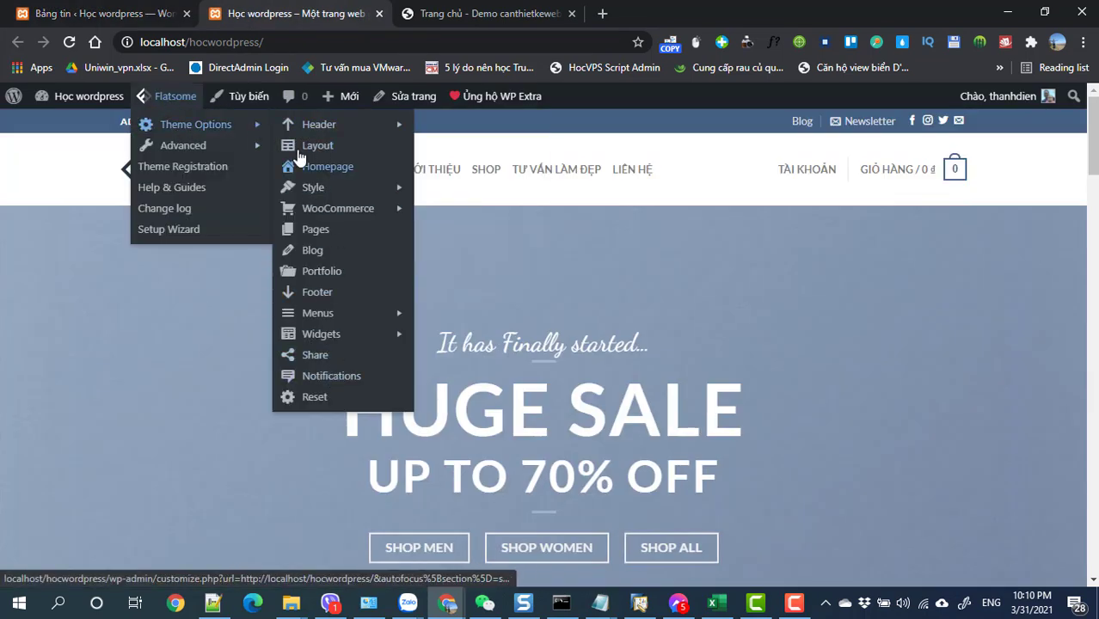
pyautogui.moveTo(307, 134)
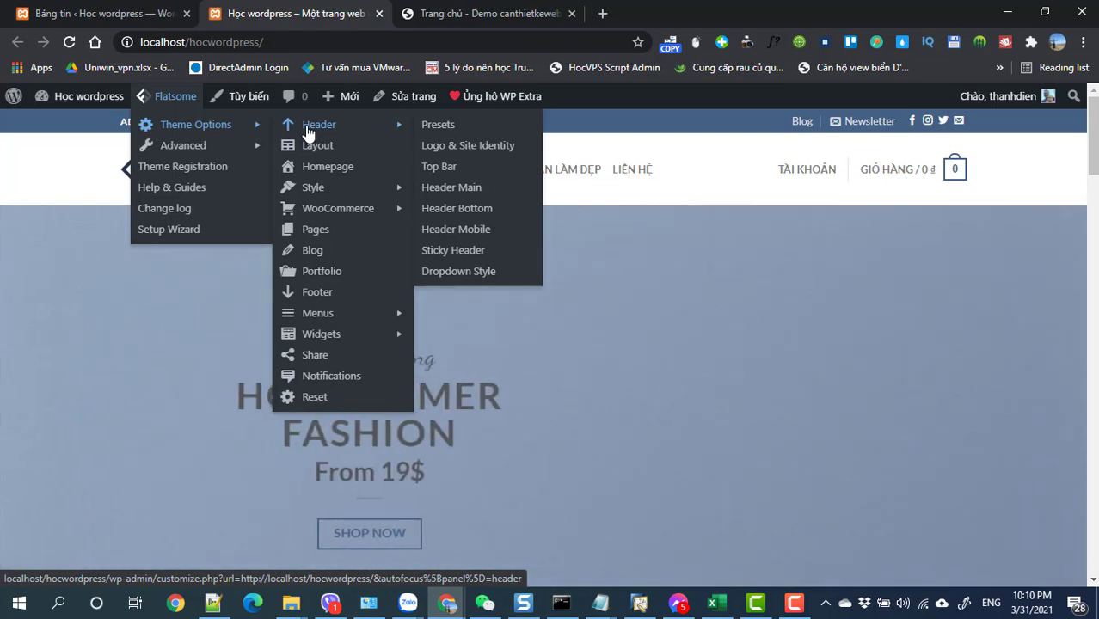
pyautogui.click(72, 14)
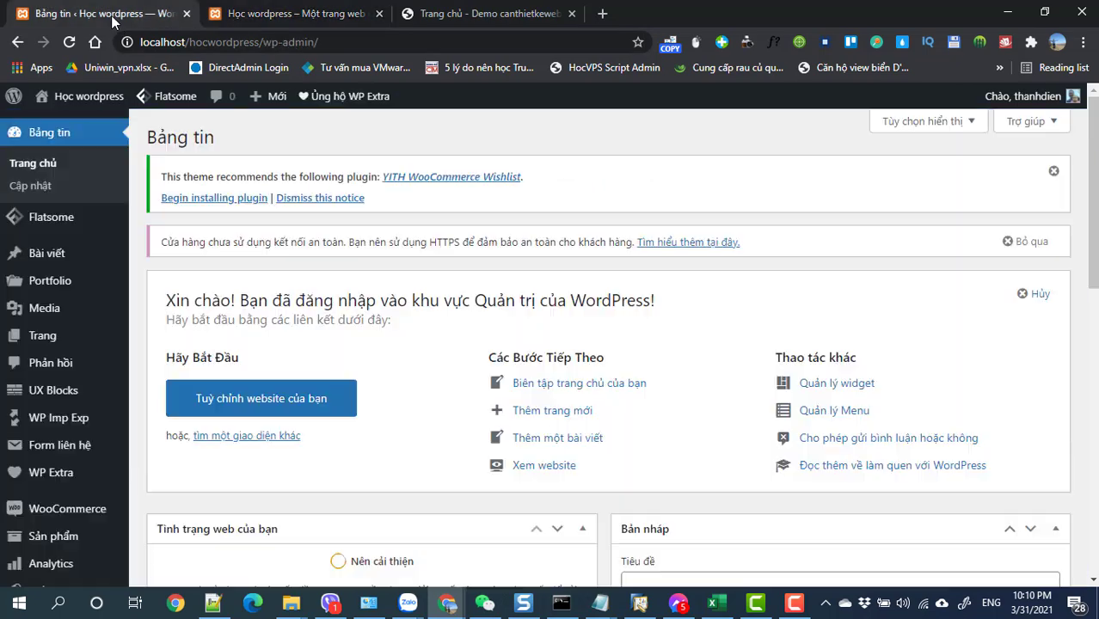
pyautogui.moveTo(44, 231)
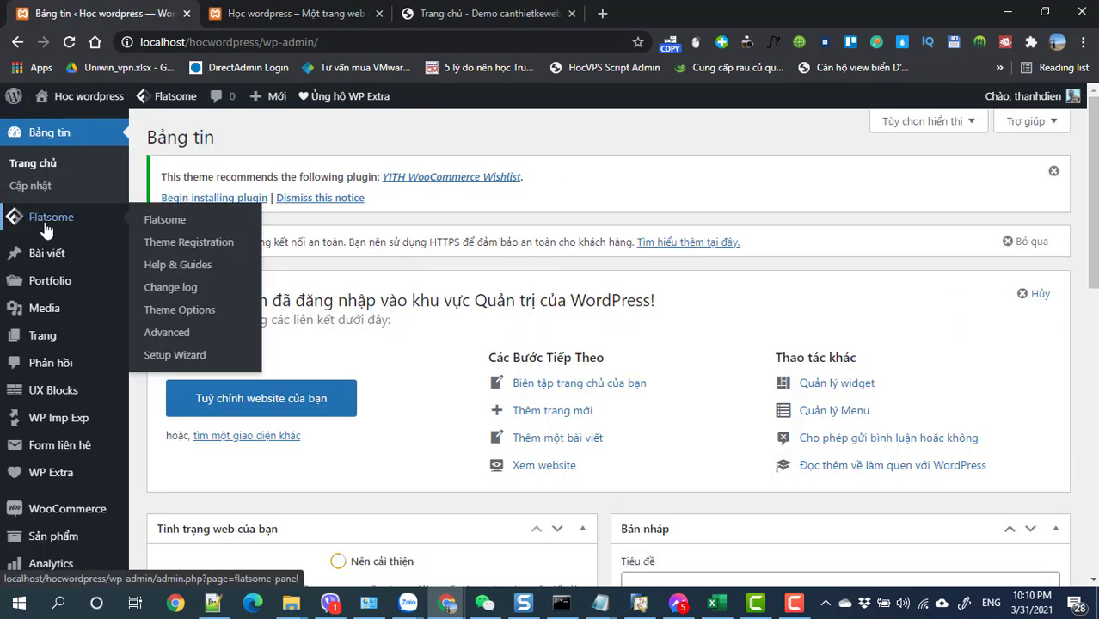
pyautogui.click(180, 312)
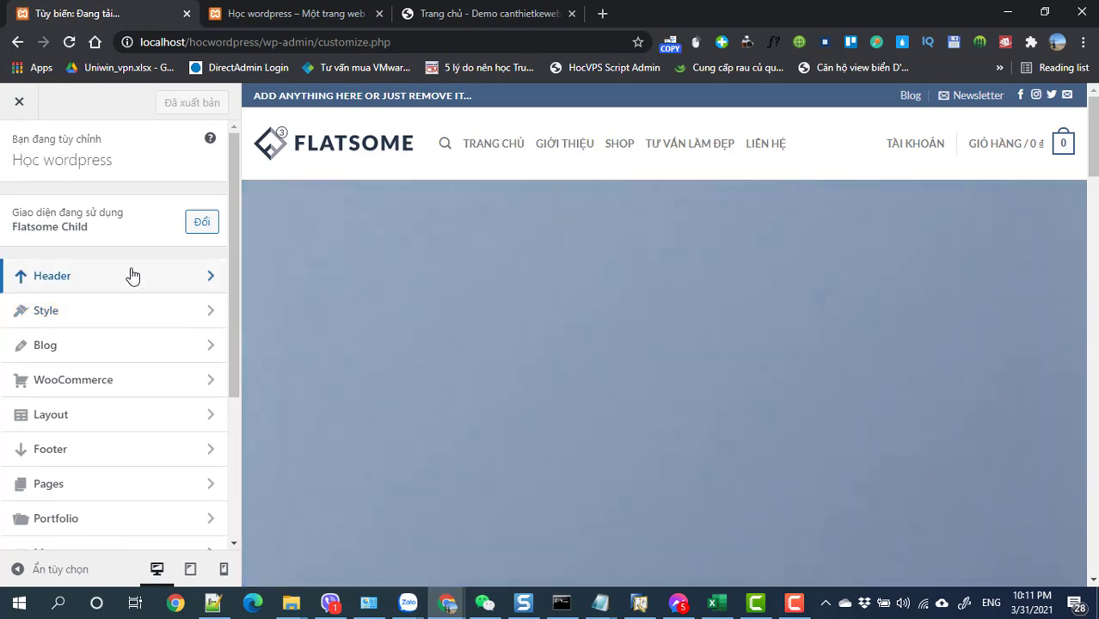
# - Compare the Header section with the Sakura demo and uncheck Enable Top Bar
pyautogui.click(132, 275)
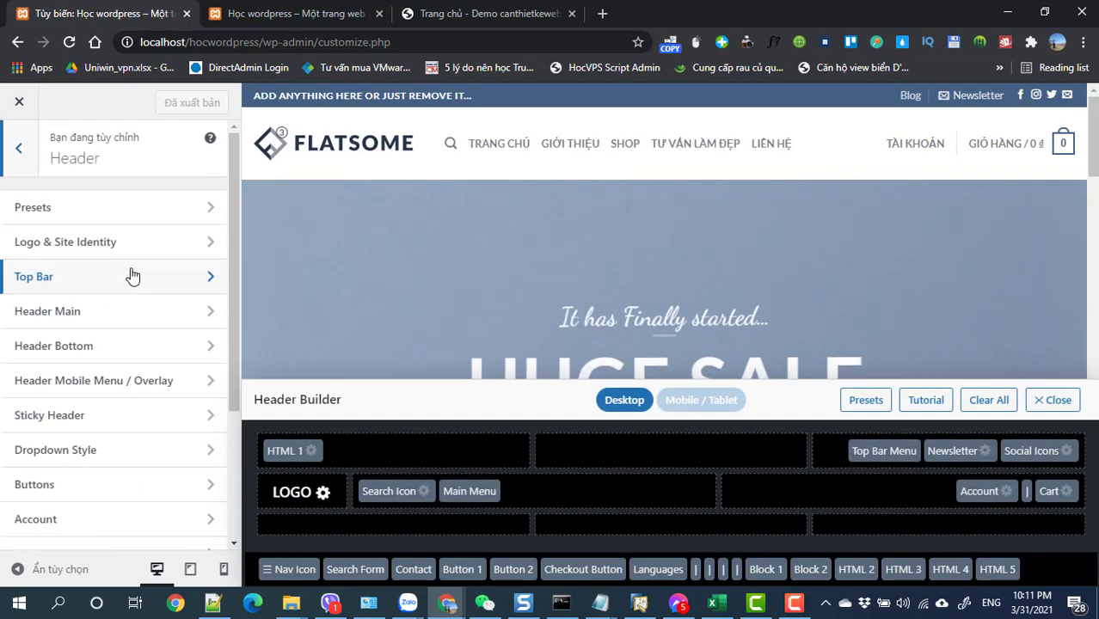
pyautogui.click(468, 14)
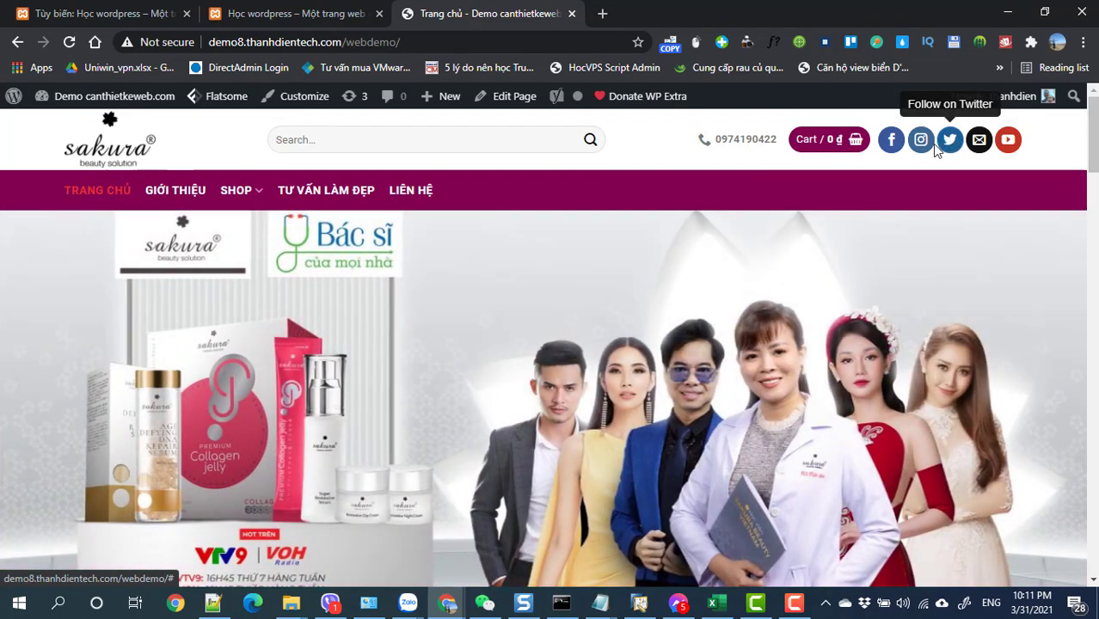
pyautogui.click(99, 14)
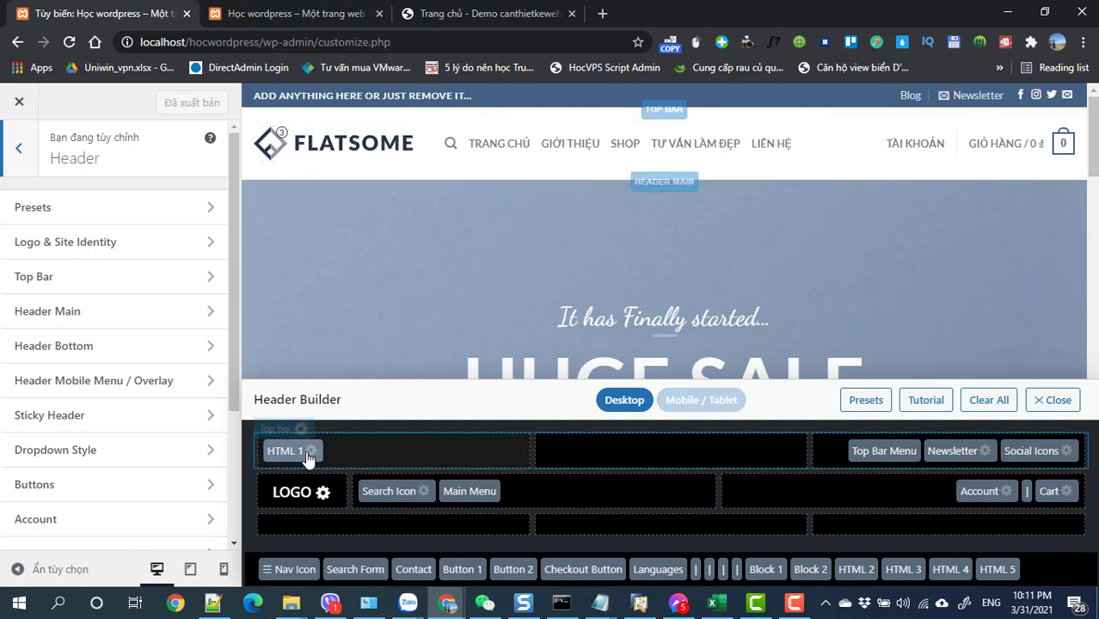
pyautogui.click(301, 423)
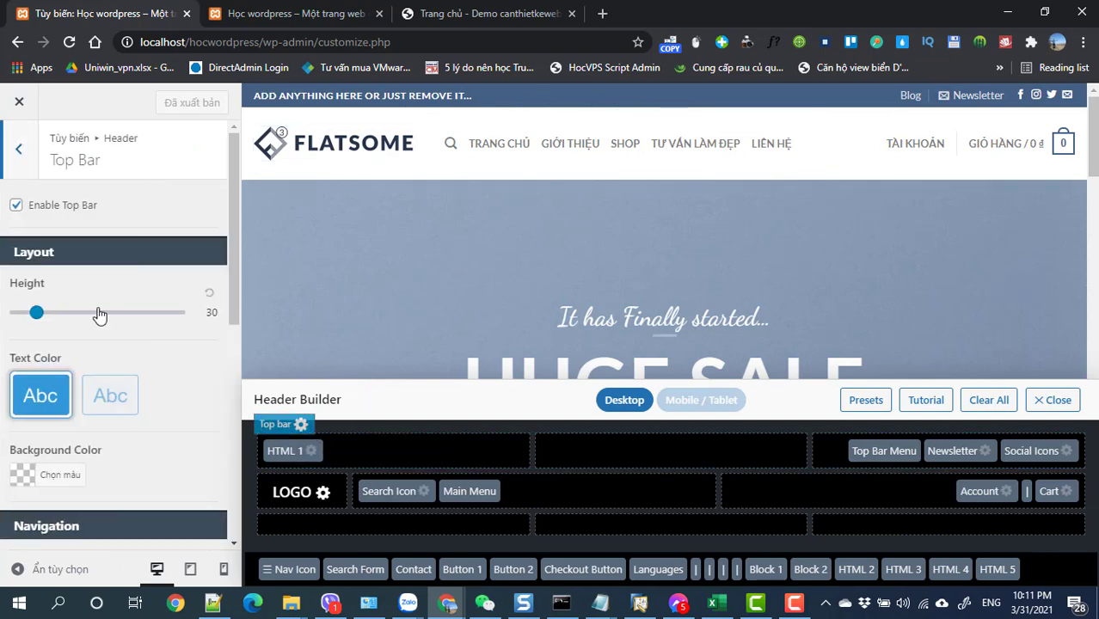
pyautogui.click(17, 205)
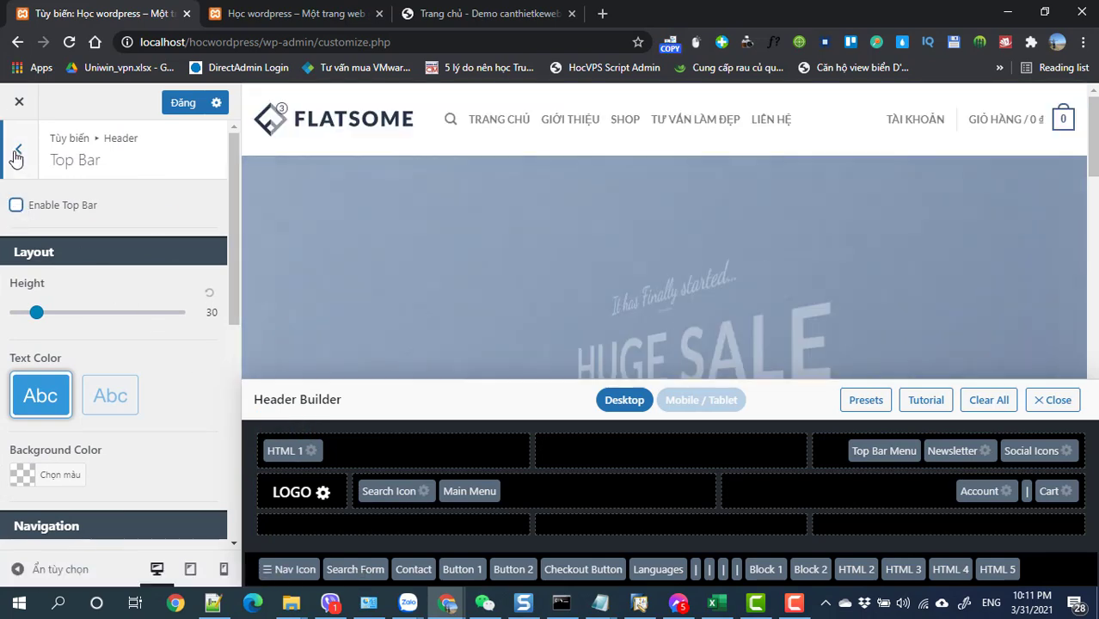
pyautogui.click(18, 148)
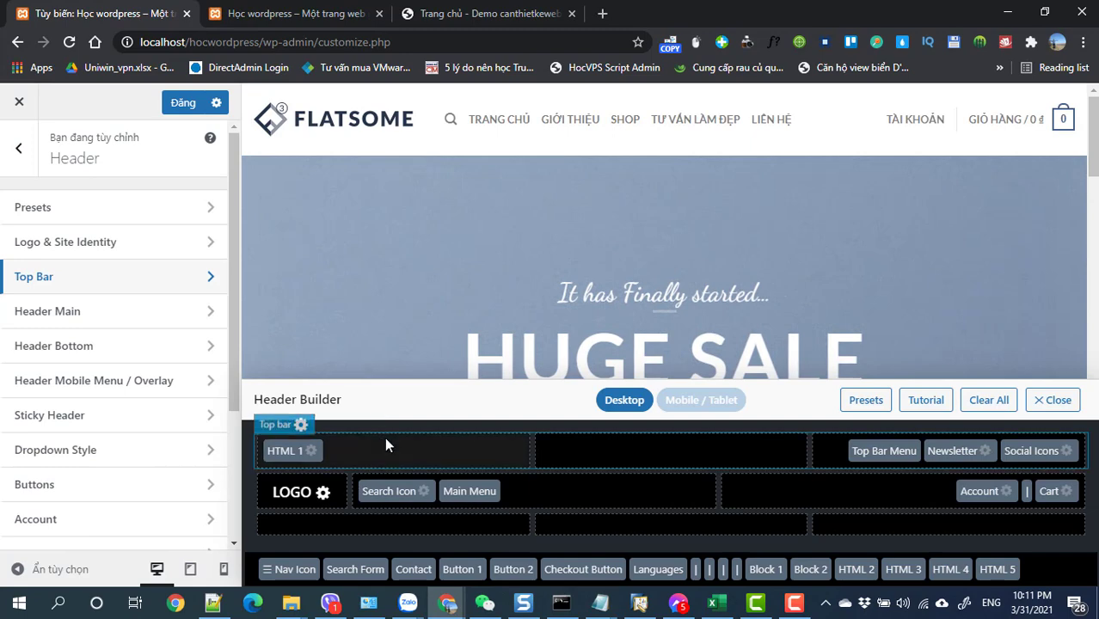
# - Remove the Flatsome logo and upload logo.png as the new header logo image
pyautogui.click(322, 492)
pyautogui.scroll(-2, 114, 440)
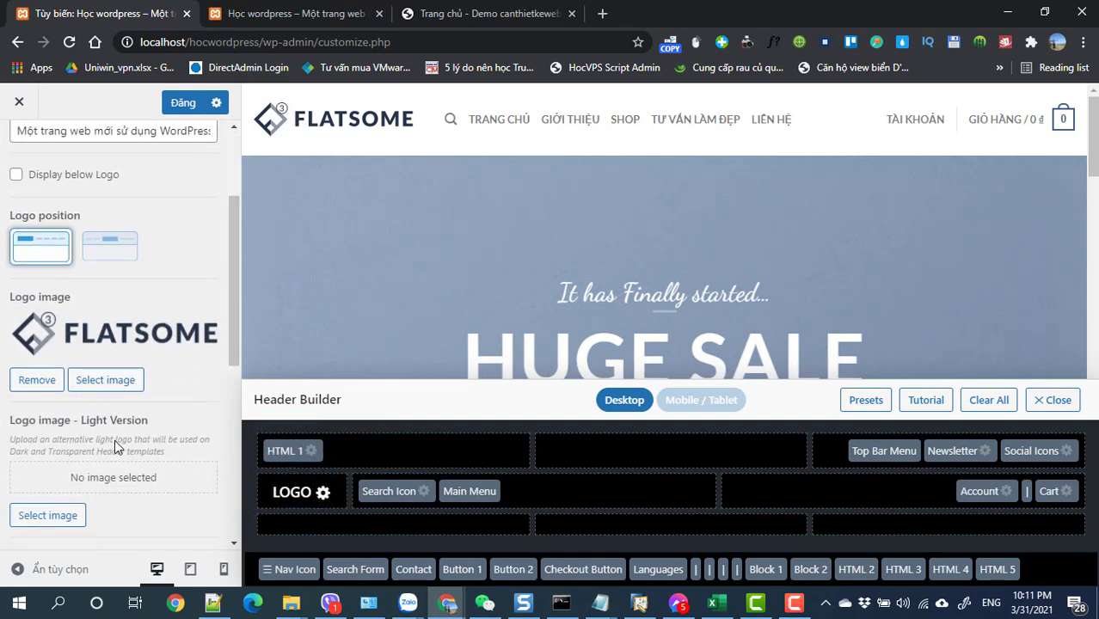
pyautogui.click(54, 382)
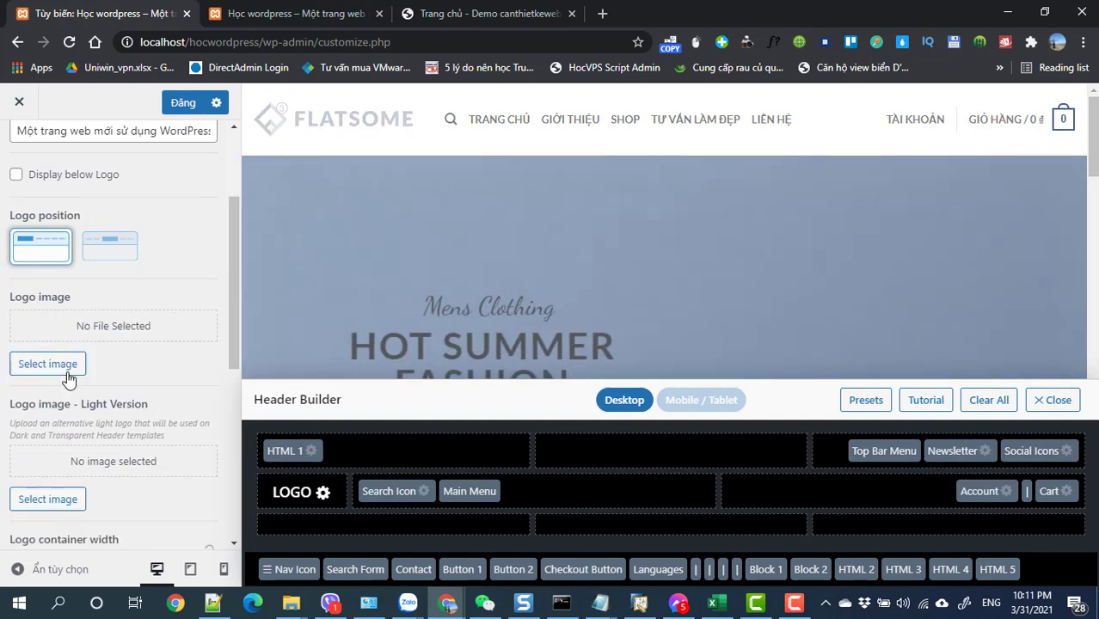
pyautogui.click(48, 364)
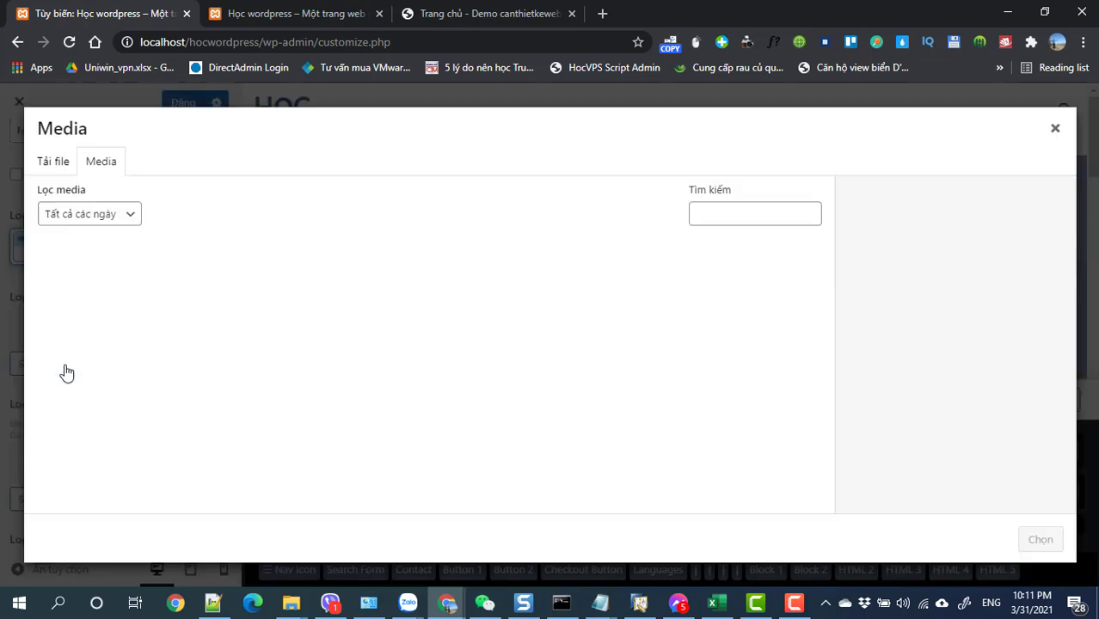
pyautogui.click(52, 163)
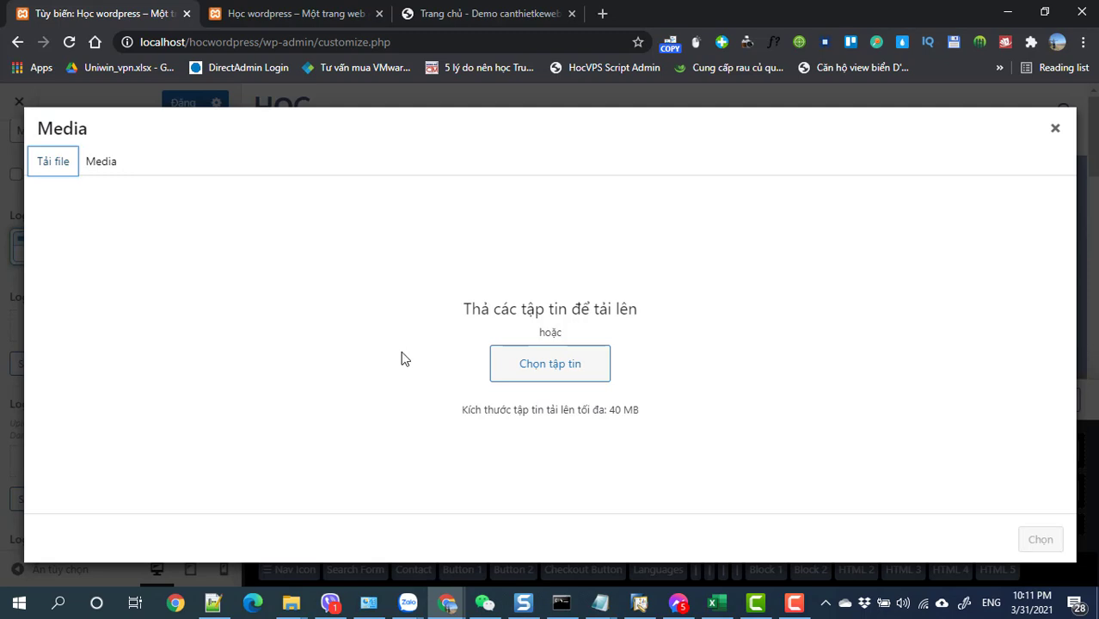
pyautogui.click(517, 378)
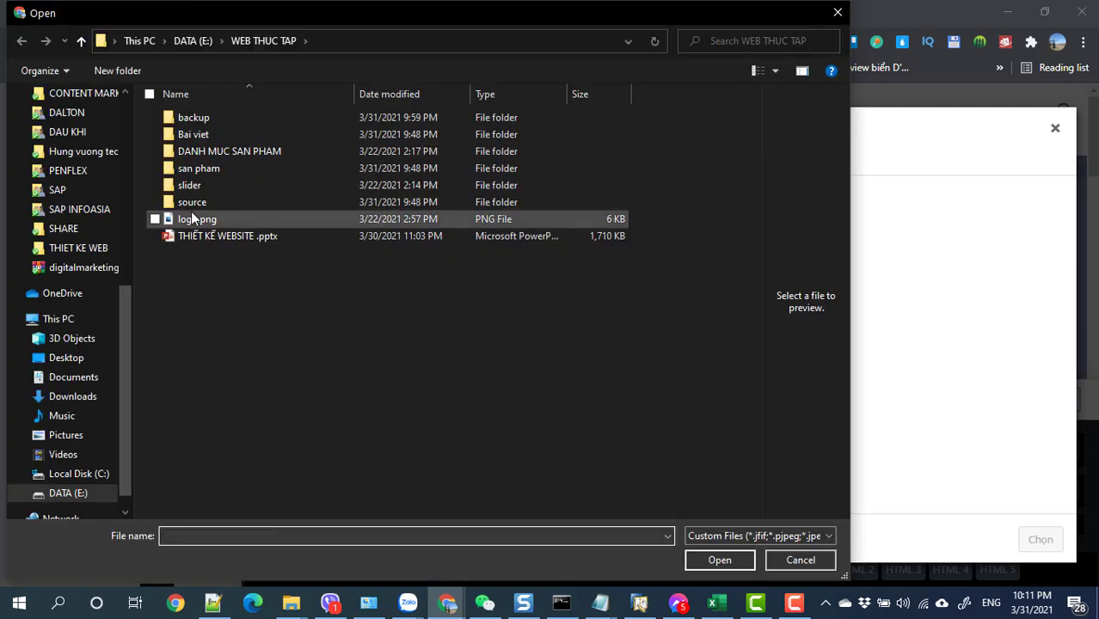
pyautogui.click(196, 221)
pyautogui.click(707, 559)
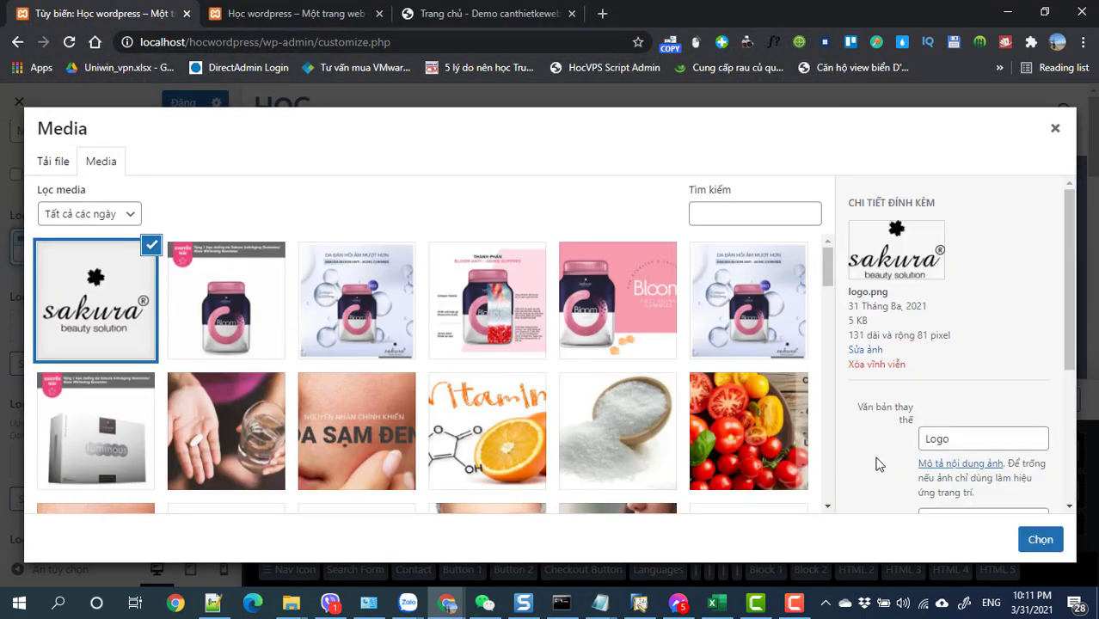
pyautogui.click(1041, 540)
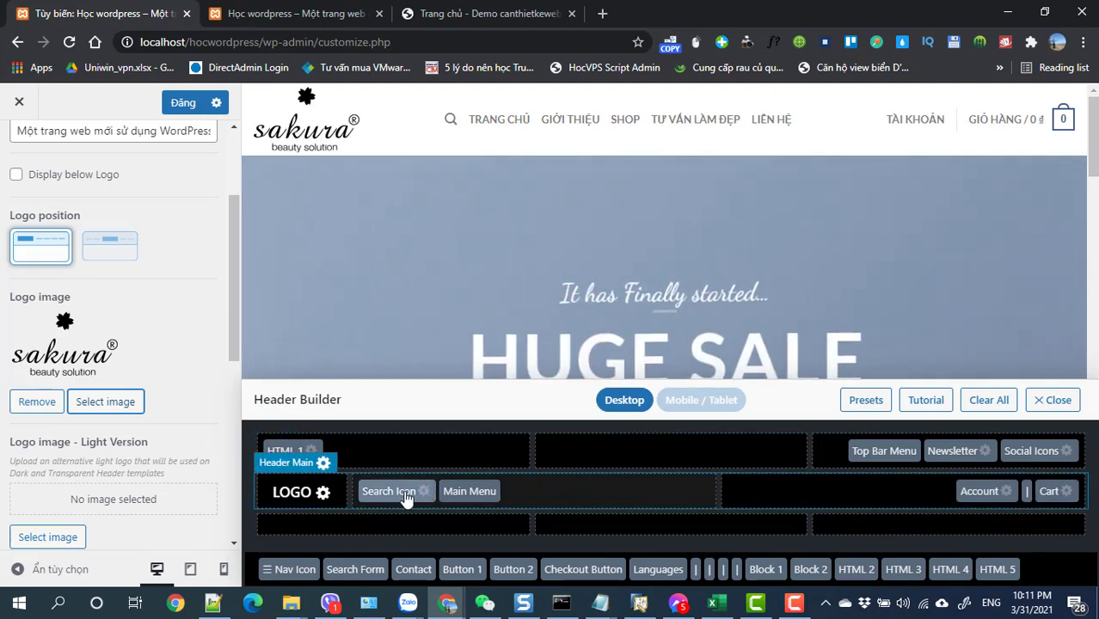
# - Drag Main Menu into the bottom header row and Search Form beside the LOGO
pyautogui.moveTo(470, 491); pyautogui.dragTo(1053, 572)
pyautogui.moveTo(392, 473); pyautogui.dragTo(310, 500)
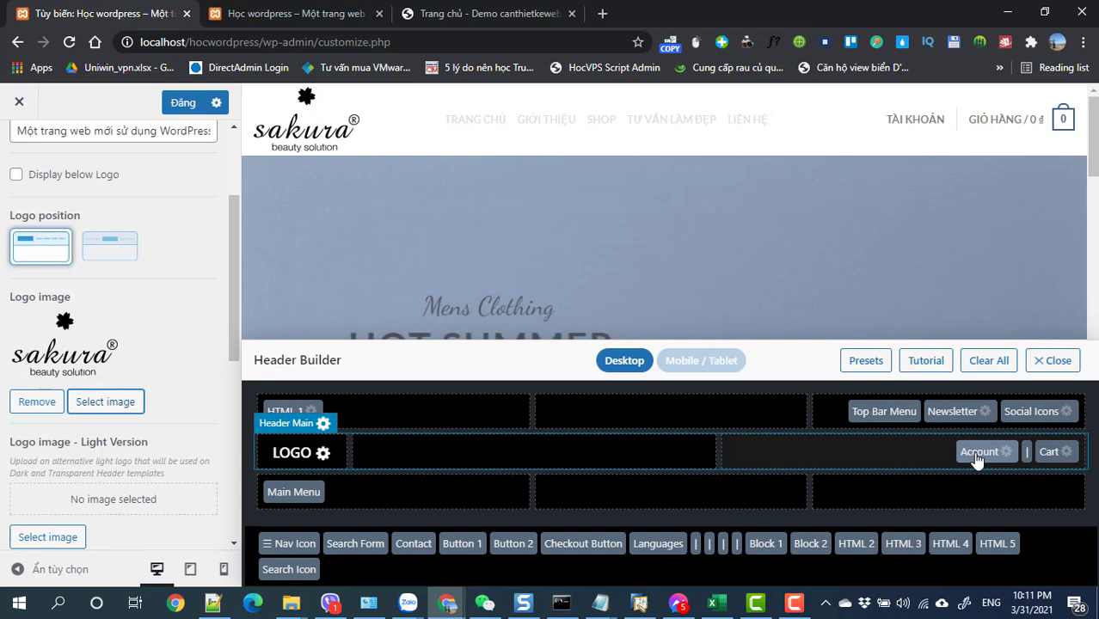
pyautogui.moveTo(384, 545); pyautogui.dragTo(432, 493)
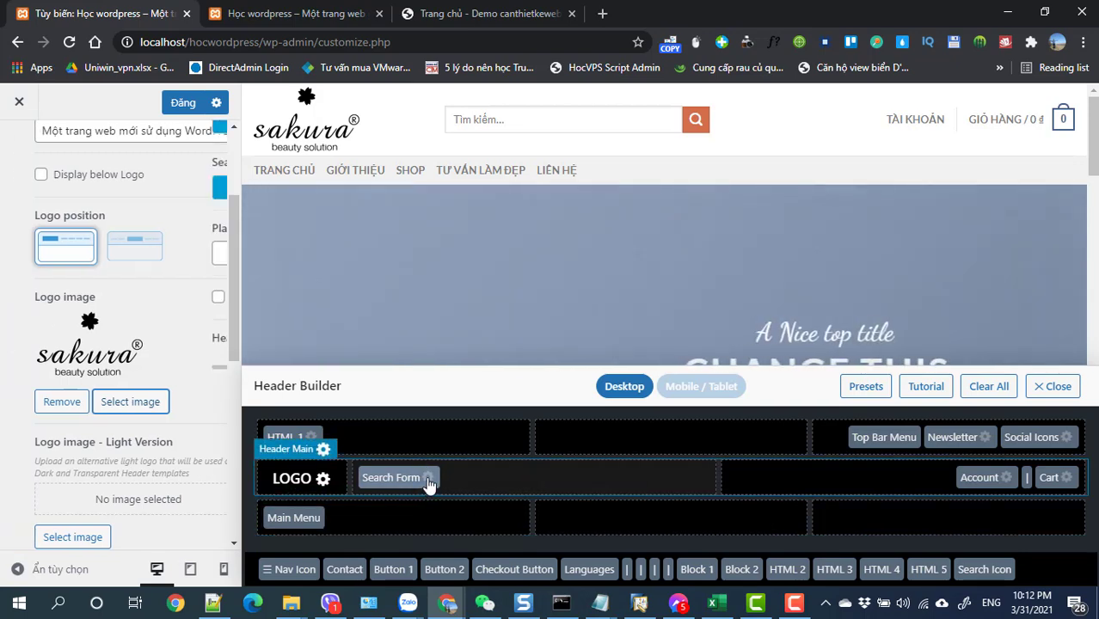
pyautogui.click(428, 478)
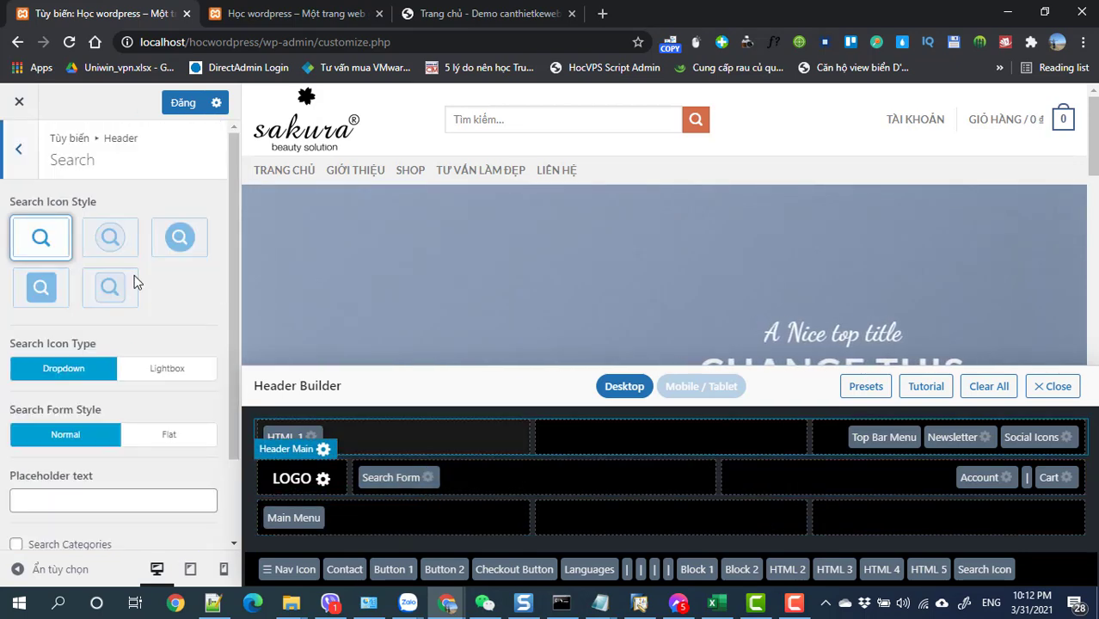
# - Set Search Form Style to Flat, then view the Sakura demo tab for comparison
pyautogui.click(172, 247)
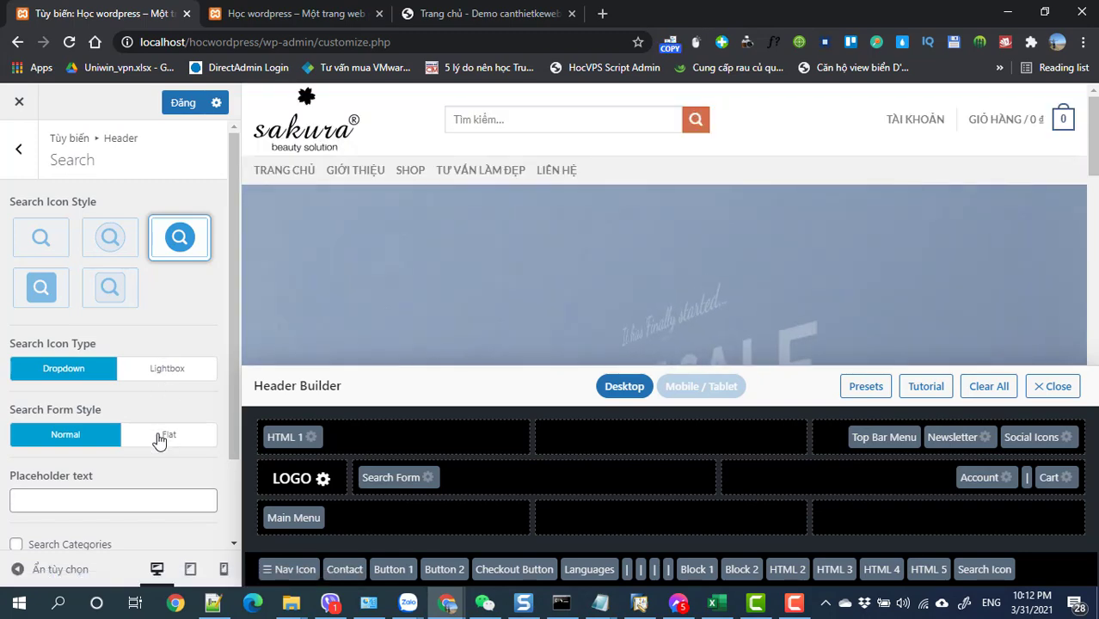
pyautogui.click(159, 437)
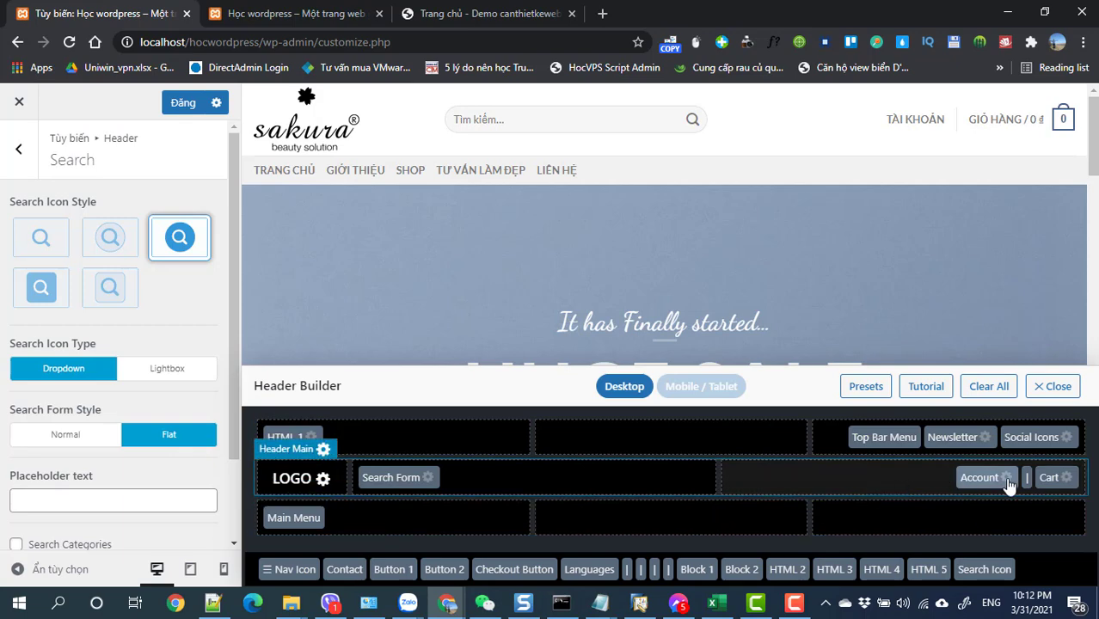
pyautogui.click(450, 15)
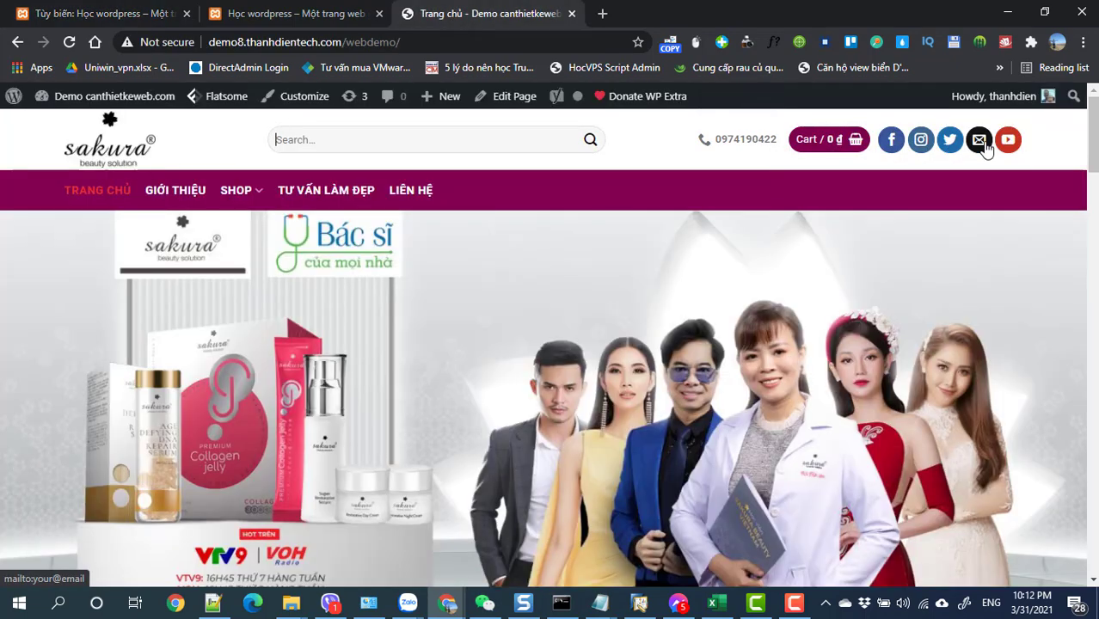
# - Add Contact to Header Main, move Cart before Account, and put Social Icons last
pyautogui.click(120, 14)
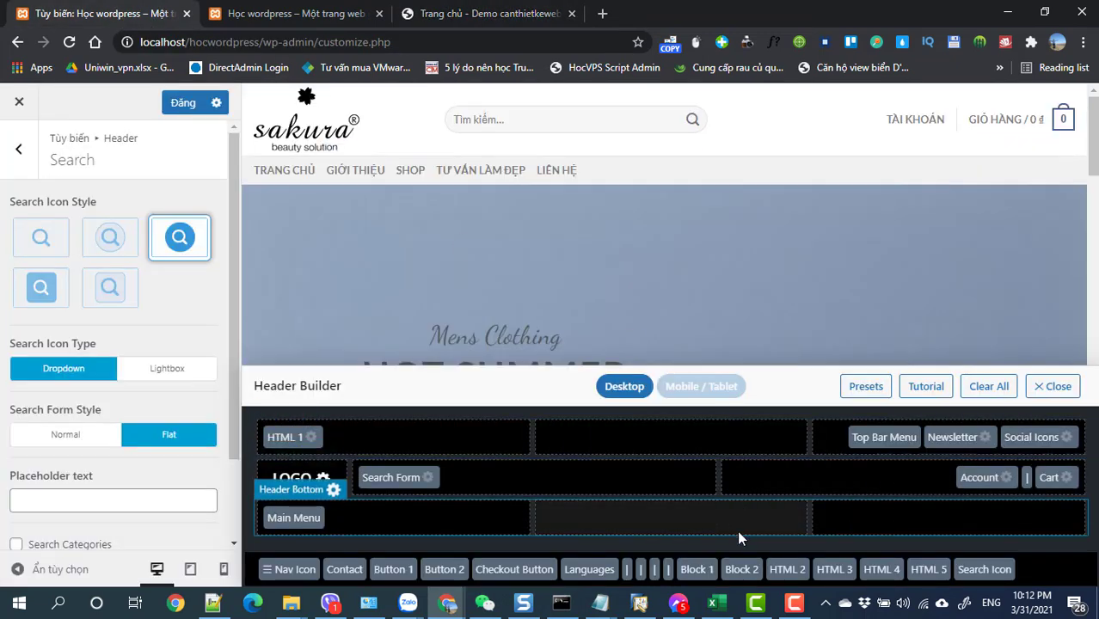
pyautogui.moveTo(344, 569); pyautogui.dragTo(934, 480)
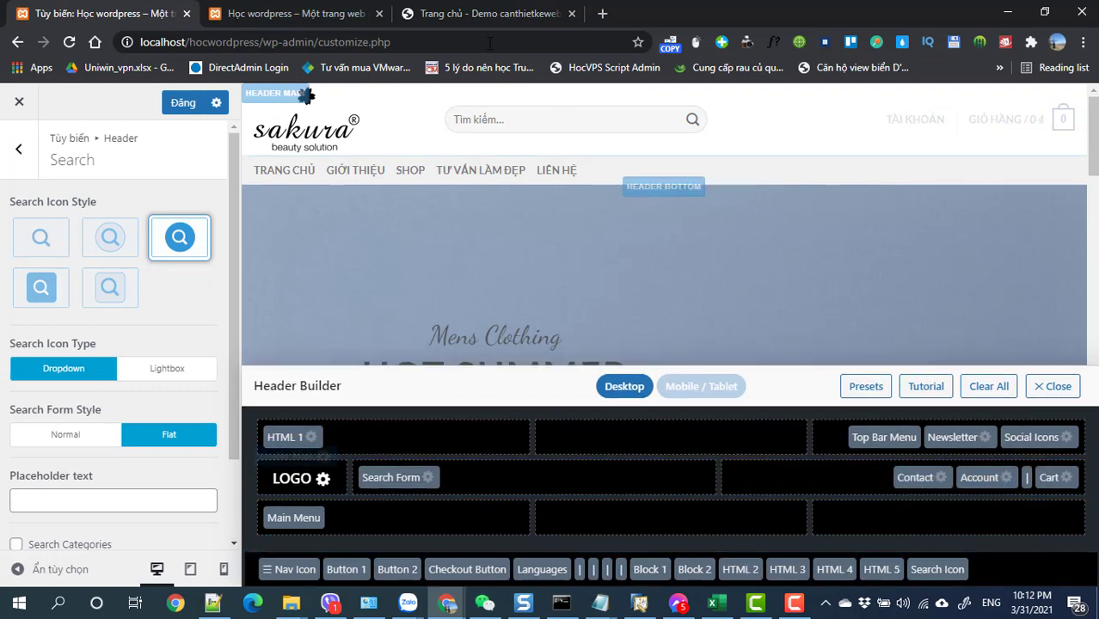
pyautogui.click(449, 14)
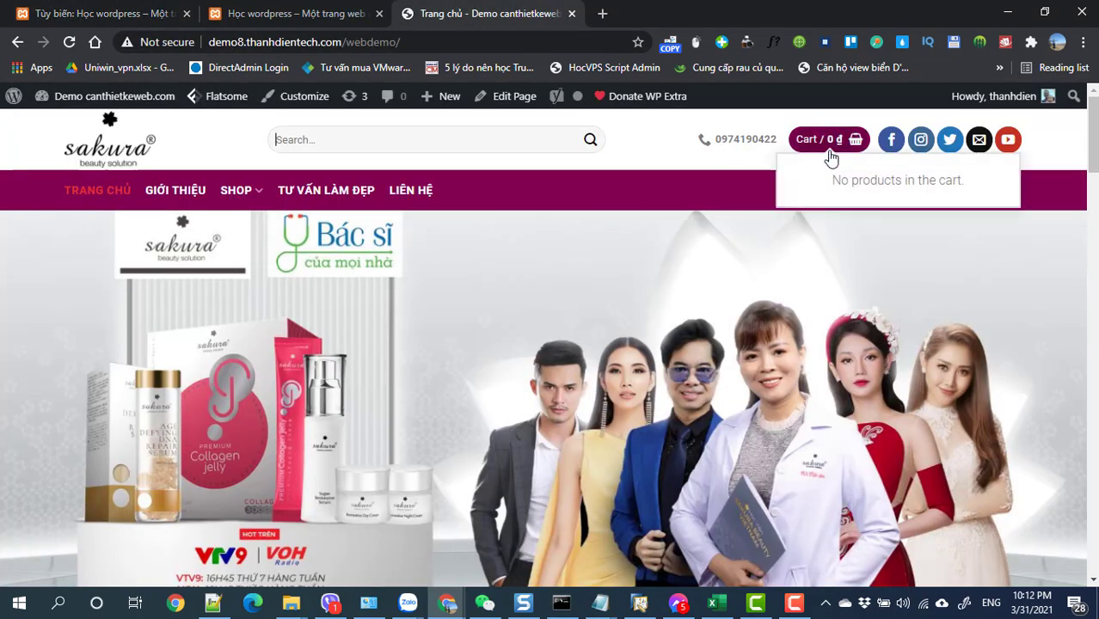
pyautogui.click(104, 14)
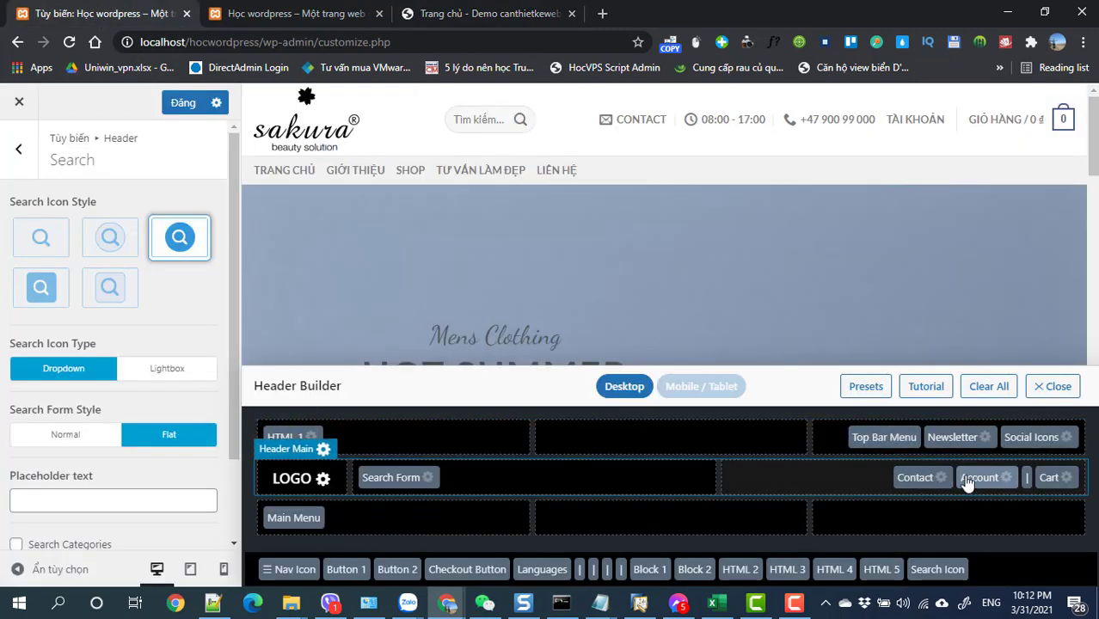
pyautogui.moveTo(1056, 483); pyautogui.dragTo(994, 491)
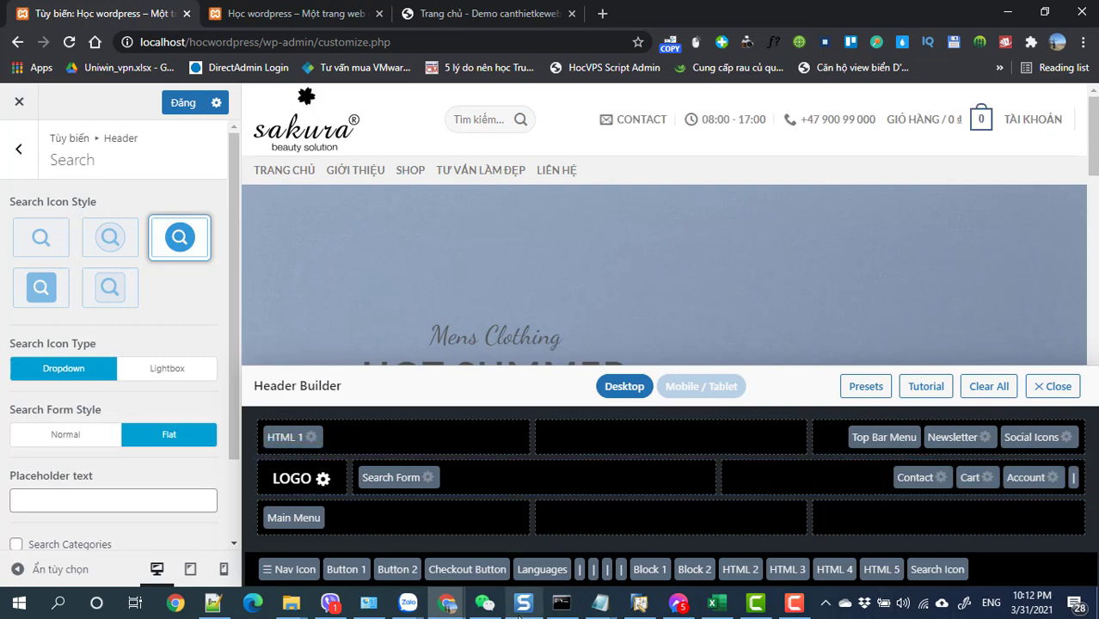
pyautogui.moveTo(1020, 438); pyautogui.dragTo(991, 482)
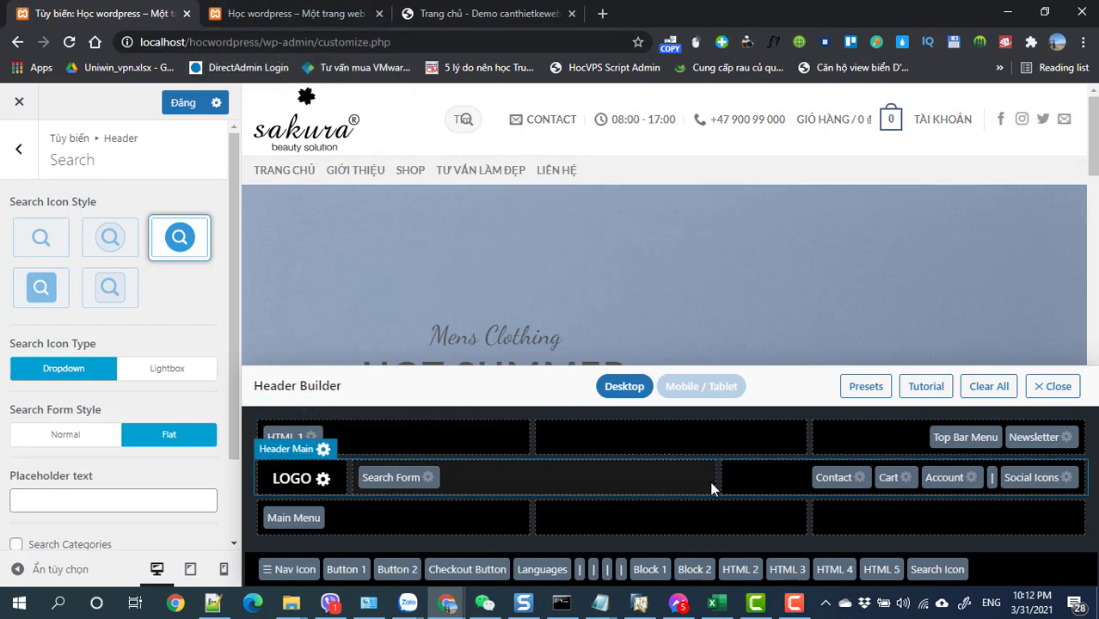
# - Clear the contact e-mail and opening hours, enter the shop's phone number, and publish
pyautogui.click(861, 482)
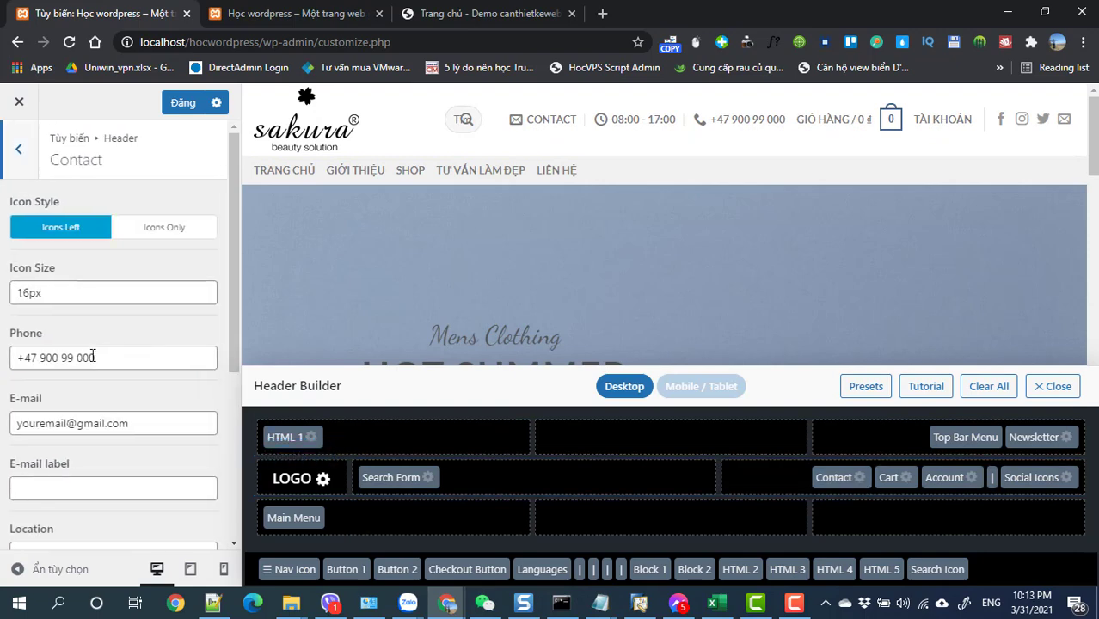
pyautogui.moveTo(131, 423); pyautogui.dragTo(12, 422)
pyautogui.press('BackSpace')
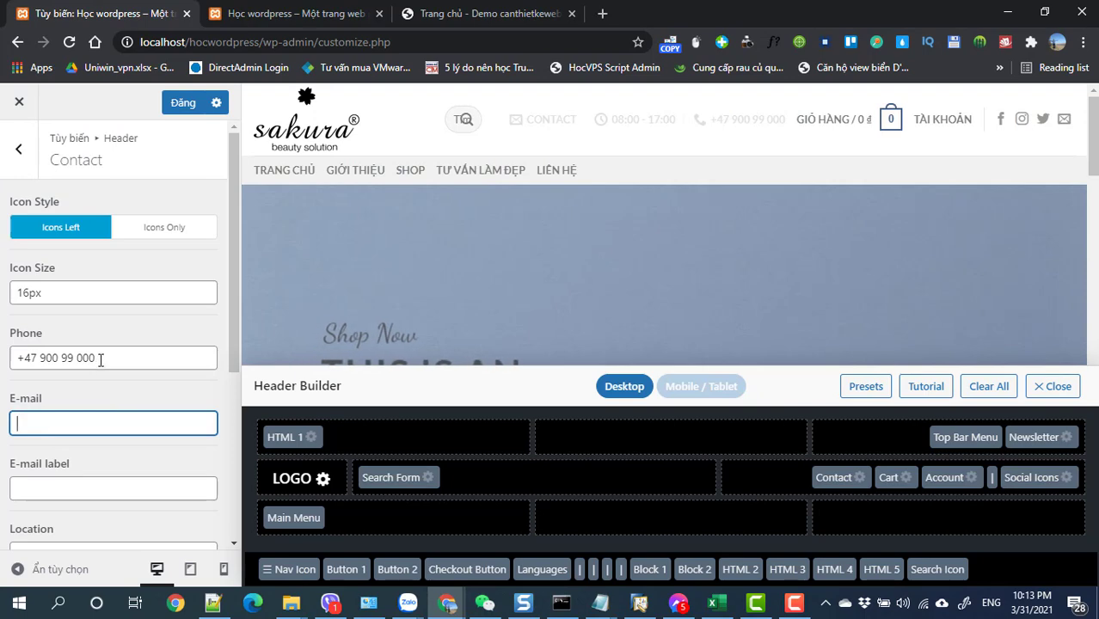
pyautogui.moveTo(97, 358); pyautogui.dragTo(24, 363)
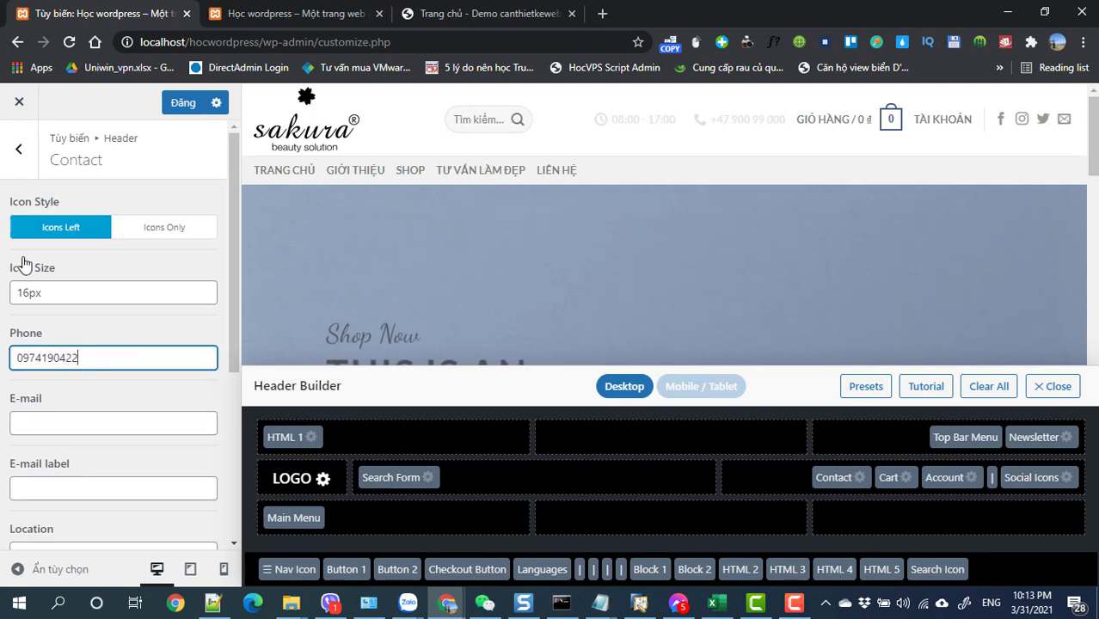
pyautogui.scroll(-4, 32, 272)
pyautogui.moveTo(84, 388); pyautogui.dragTo(16, 388)
pyautogui.press('BackSpace')
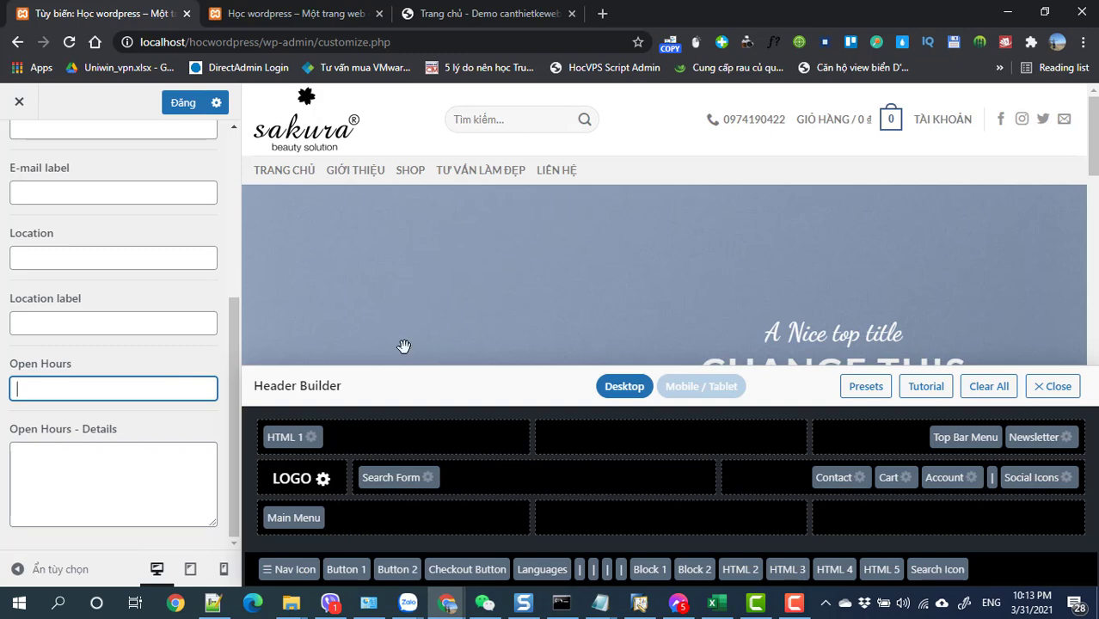
pyautogui.click(179, 107)
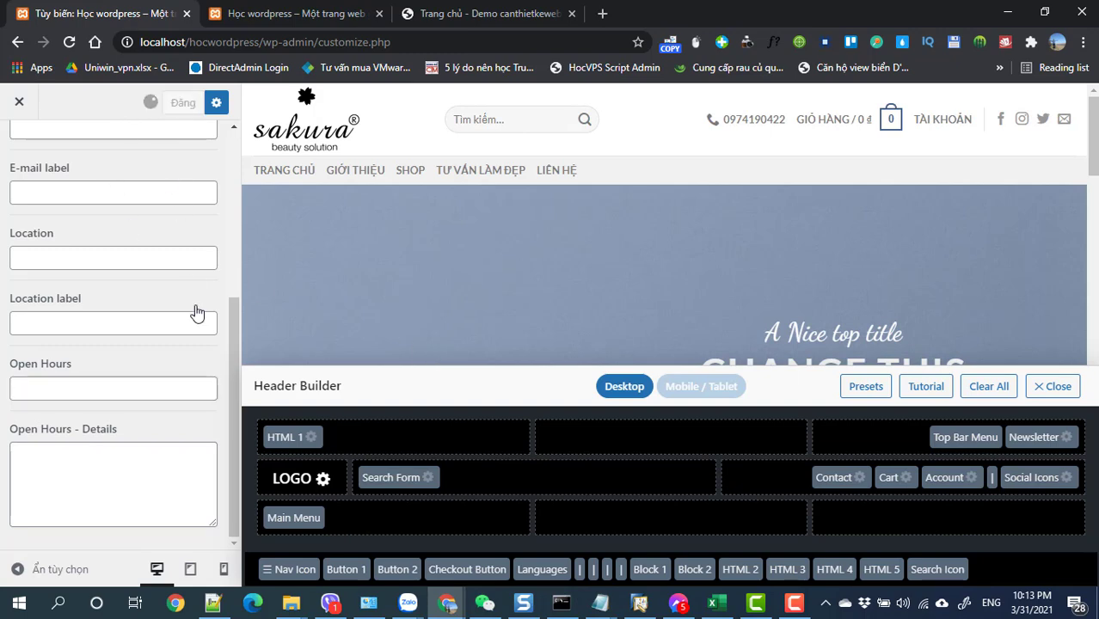
pyautogui.scroll(5, 226, 320)
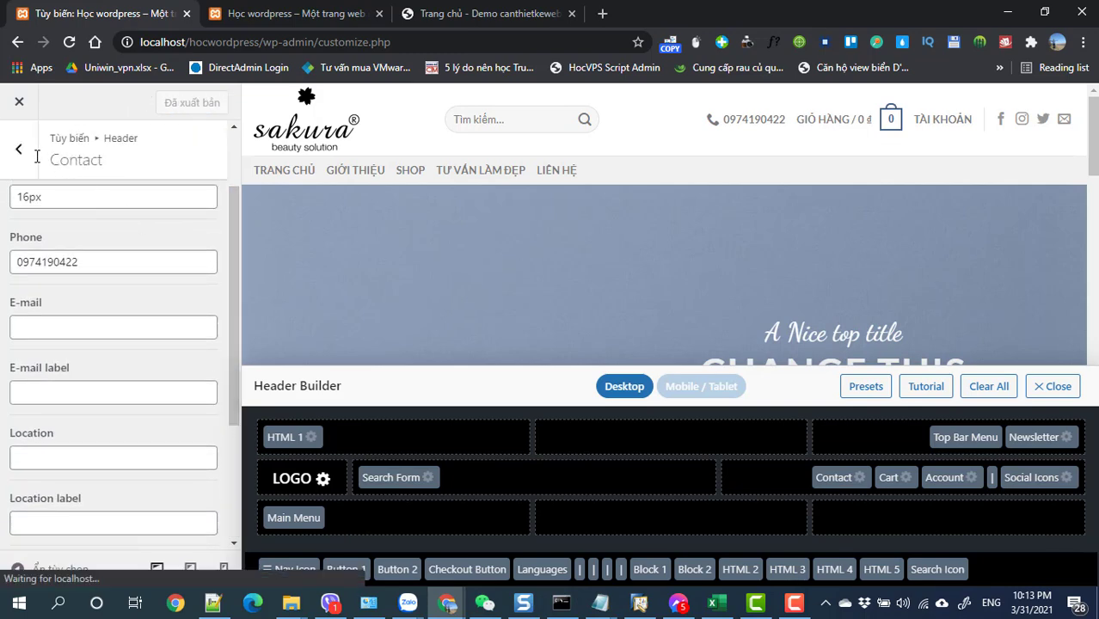
# - Give the Cart the third, outlined basket Cart Icon Style and publish it
pyautogui.click(21, 153)
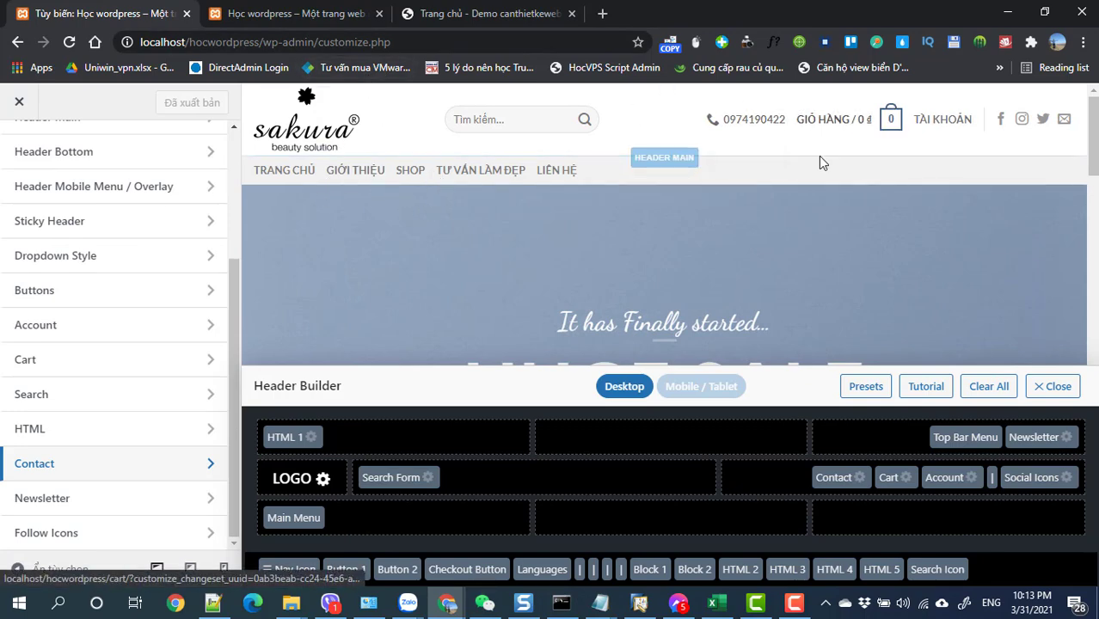
pyautogui.click(905, 479)
pyautogui.click(180, 305)
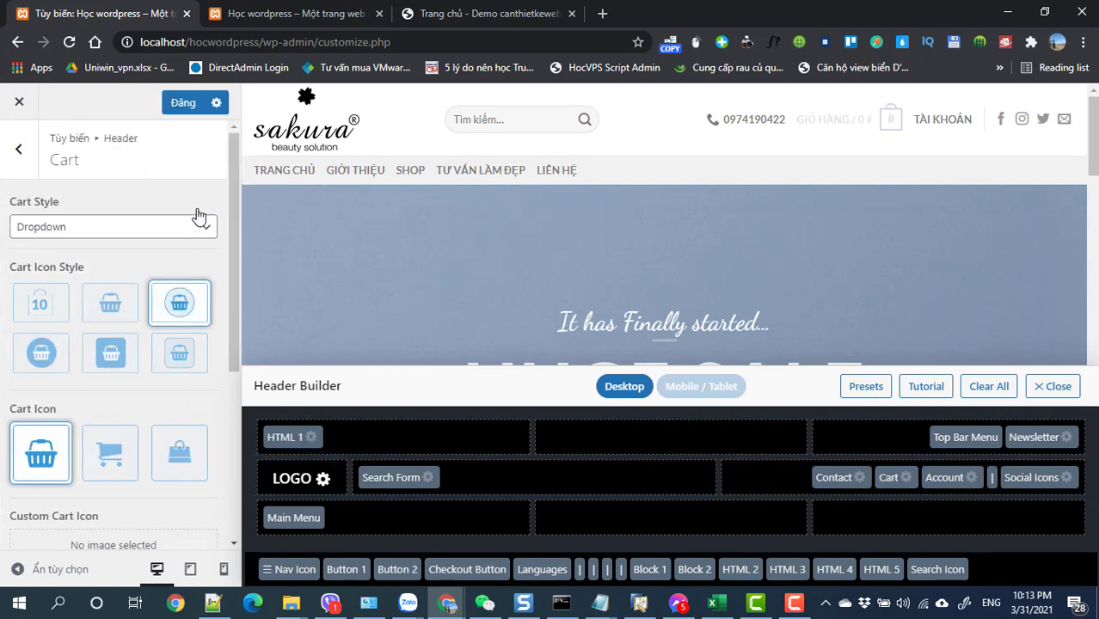
pyautogui.click(188, 104)
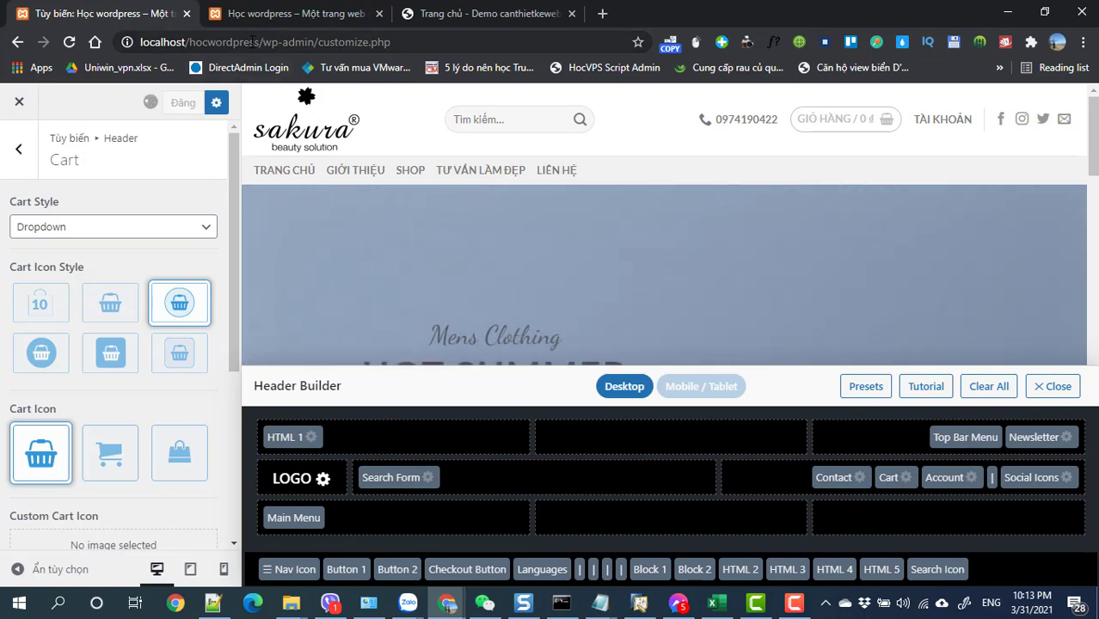
pyautogui.moveTo(263, 41); pyautogui.dragTo(129, 49)
pyautogui.hotkey('ctrl', 'c')
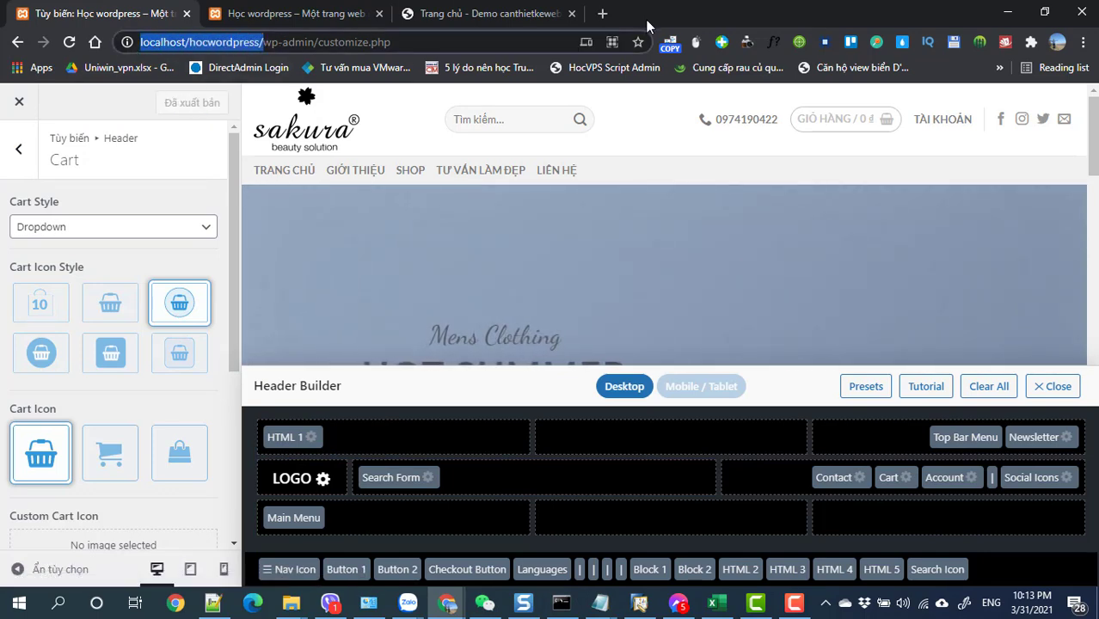
# - Load the copied site address in a new tab to check the live header
pyautogui.click(602, 14)
pyautogui.hotkey('ctrl', 'v')
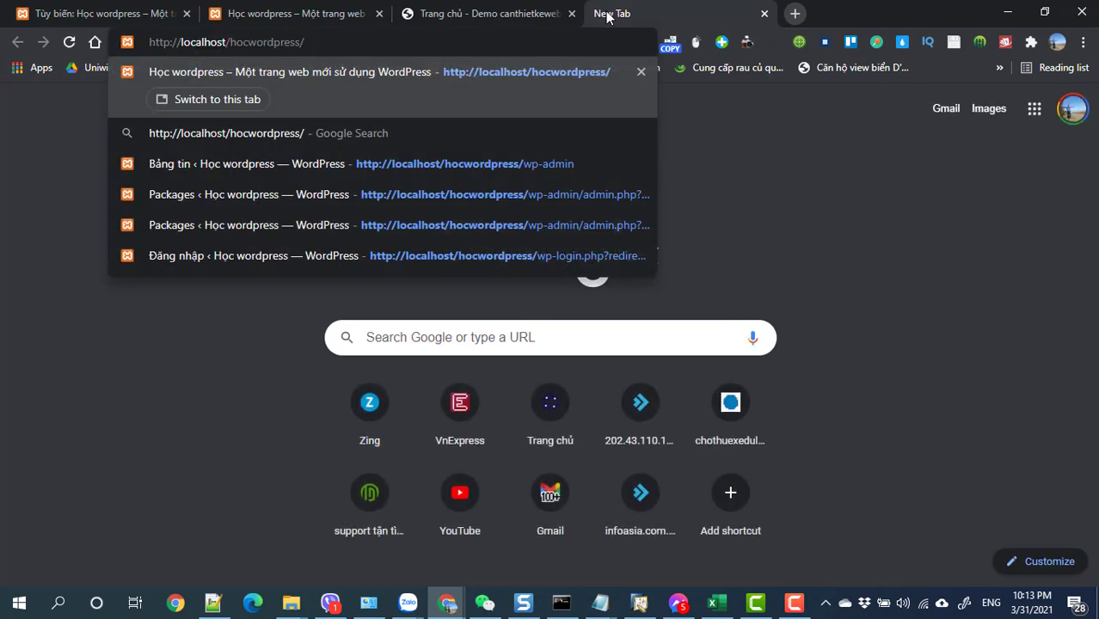
pyautogui.press('Return')
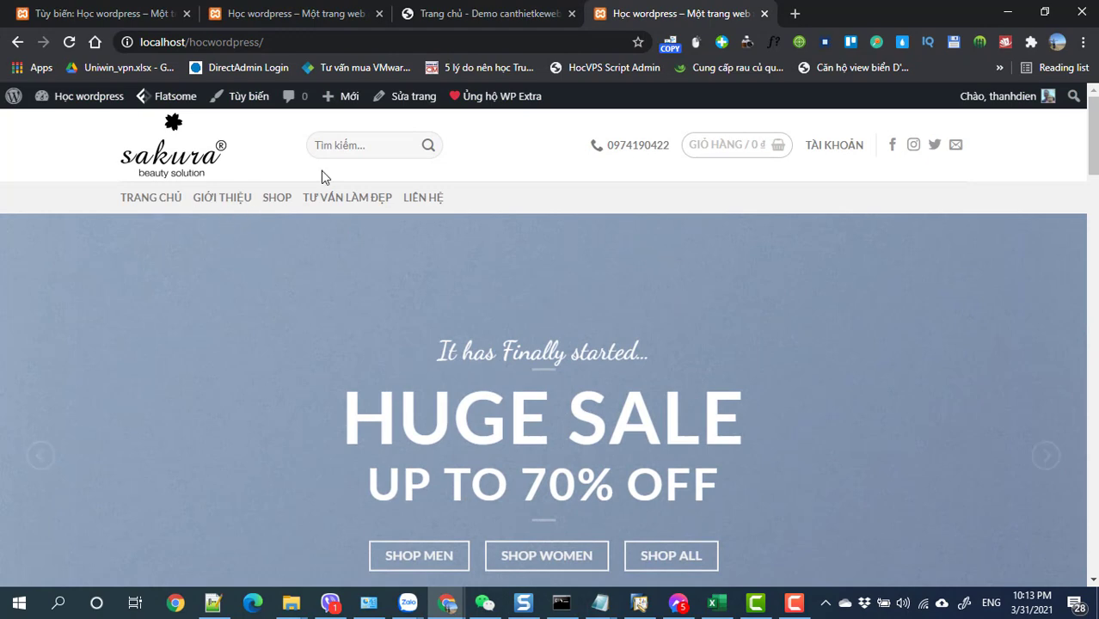
pyautogui.click(78, 13)
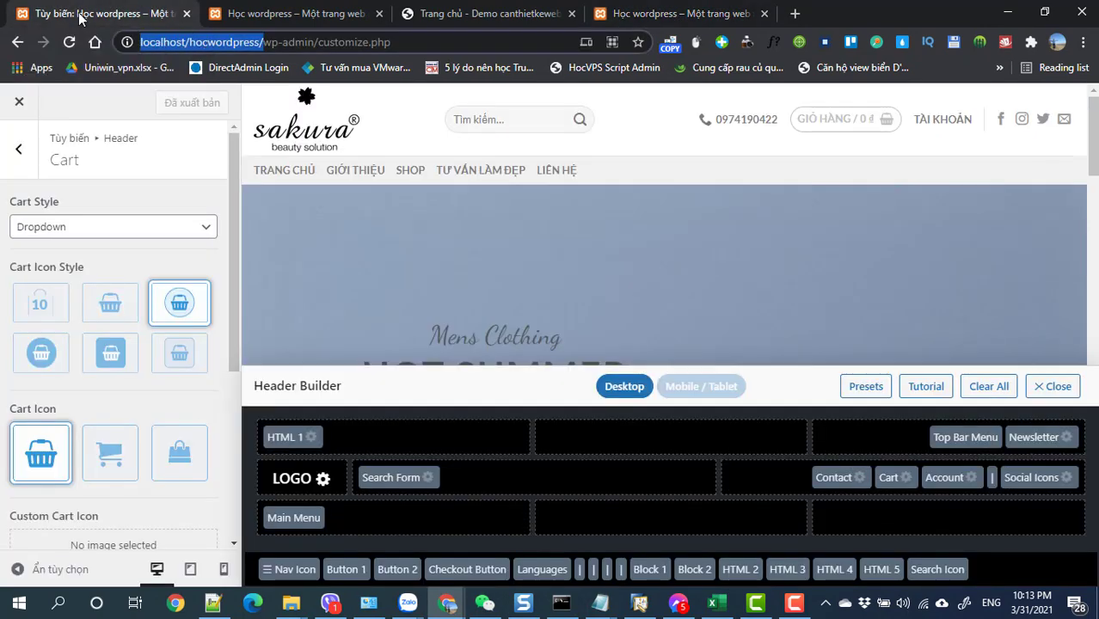
# - Widen the logo container width to 195 in the Logo settings
pyautogui.click(324, 479)
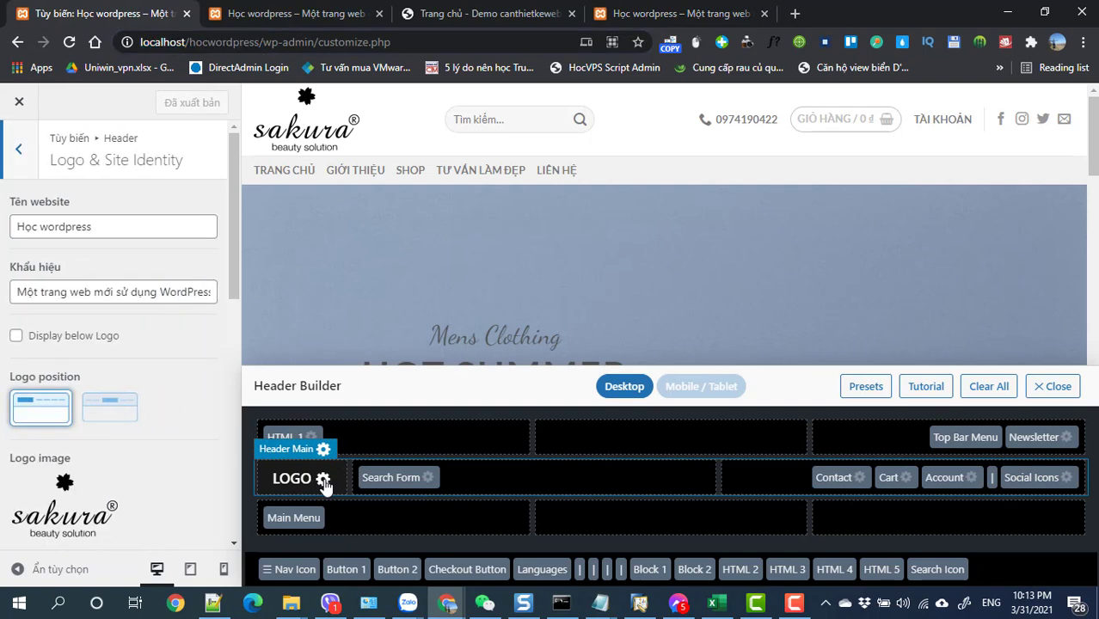
pyautogui.scroll(-4, 12, 430)
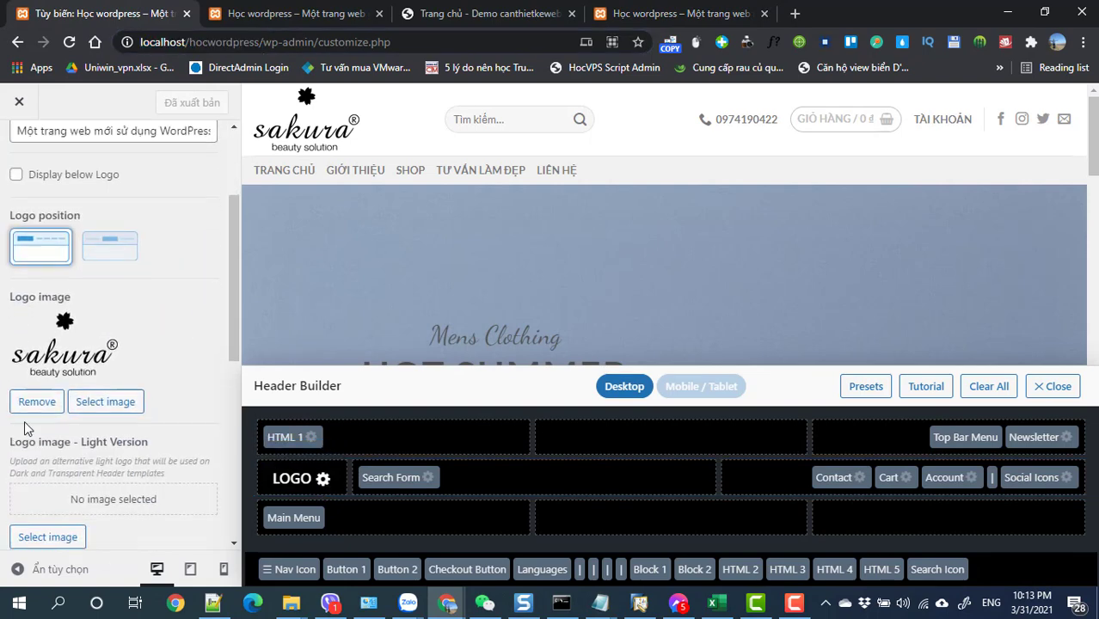
pyautogui.moveTo(58, 448); pyautogui.dragTo(56, 445)
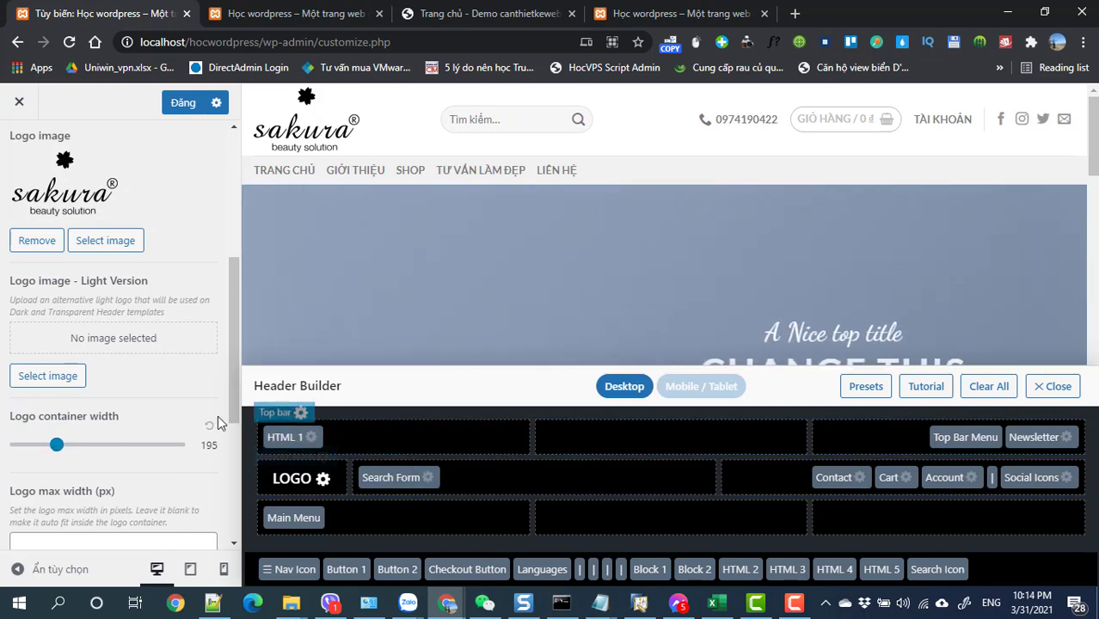
# - Set the header search form width to 87, publish, and view the live site
pyautogui.click(430, 478)
pyautogui.scroll(-2, 129, 448)
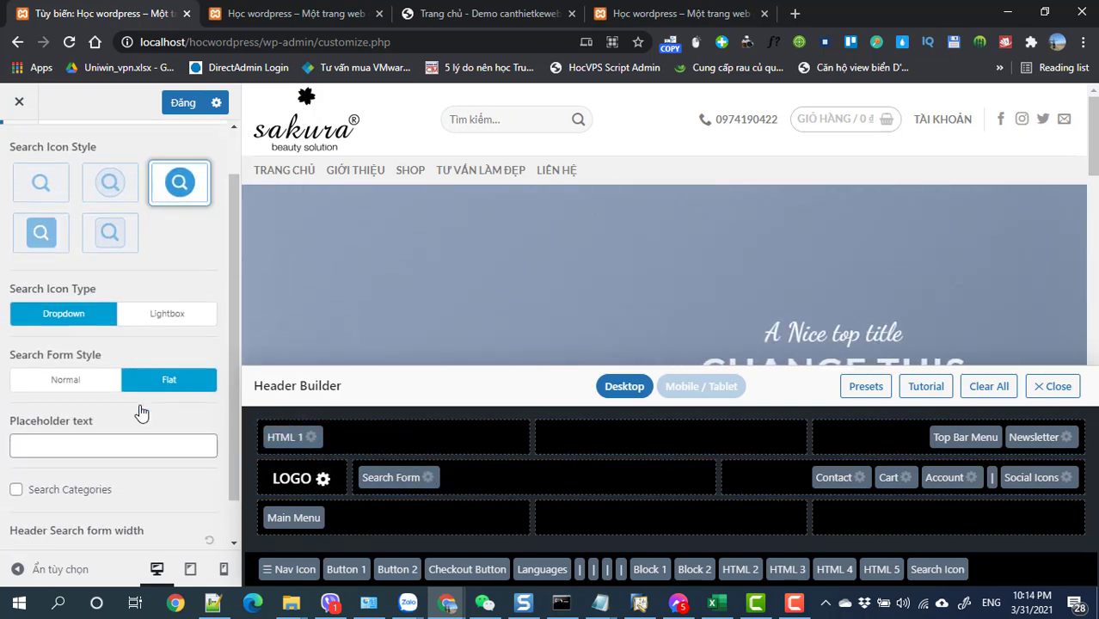
pyautogui.moveTo(111, 515); pyautogui.dragTo(155, 516)
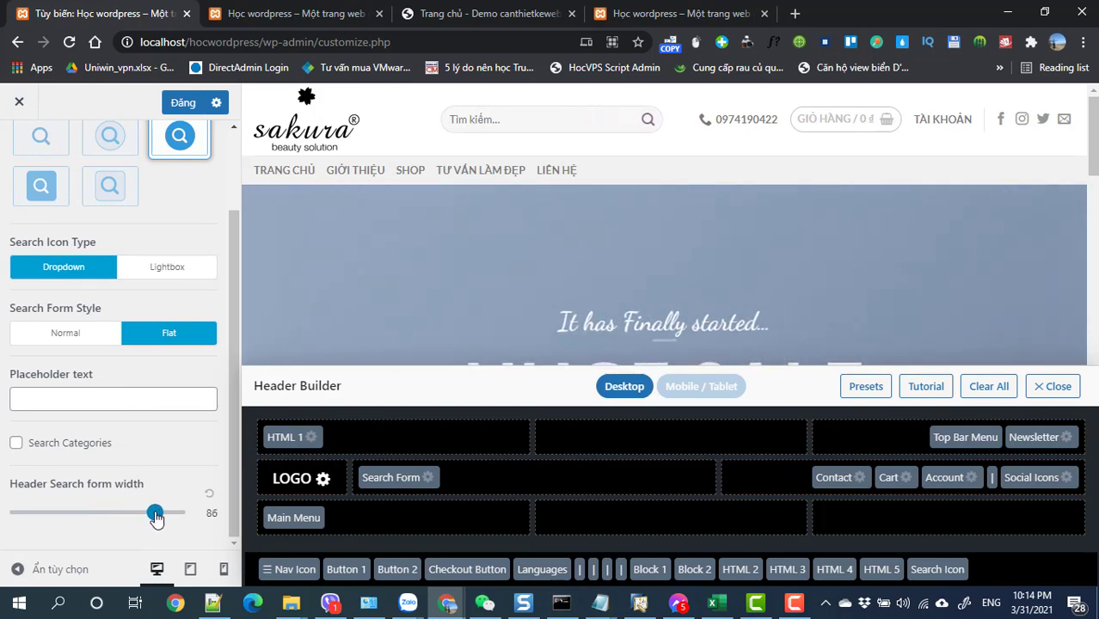
pyautogui.click(184, 102)
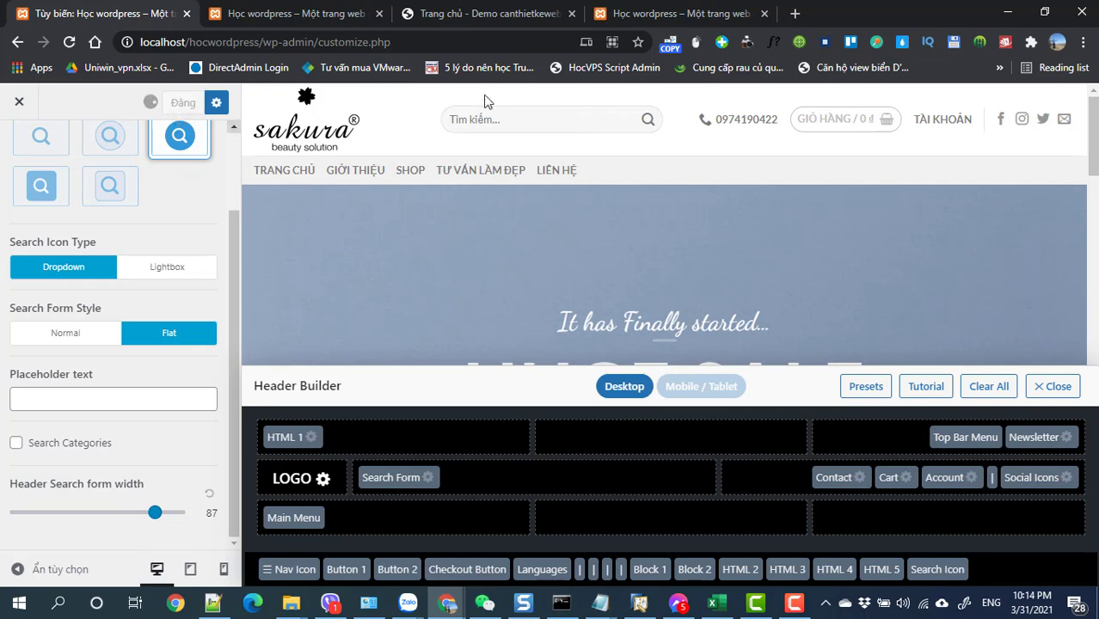
pyautogui.click(671, 14)
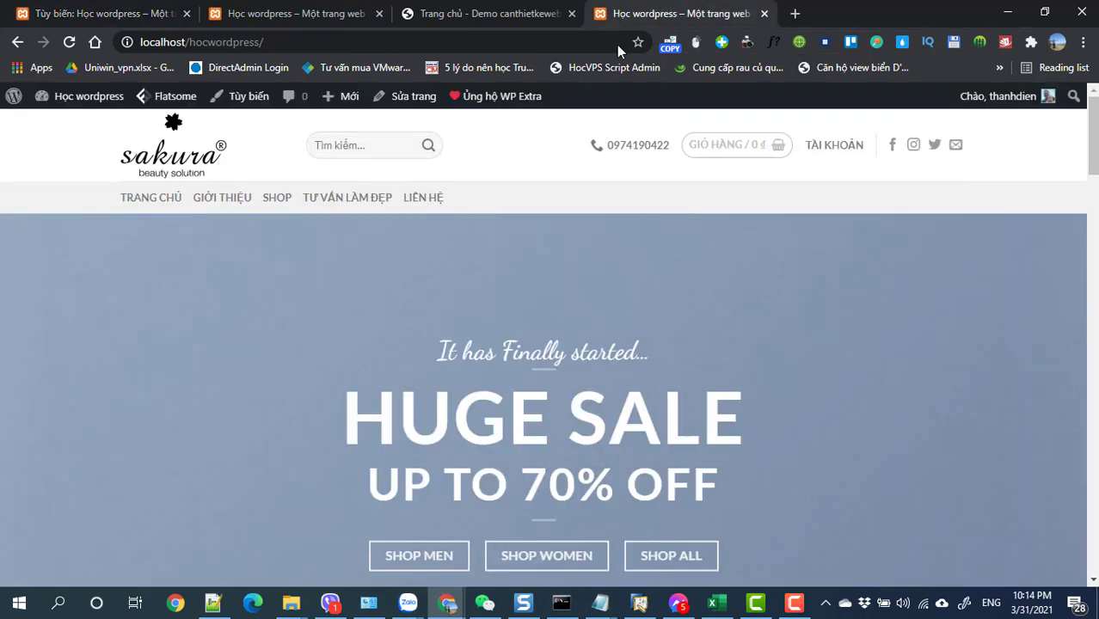
# - Reload the published front page, compare its header against the Sakura demo, and return to the Customizer
pyautogui.click(72, 42)
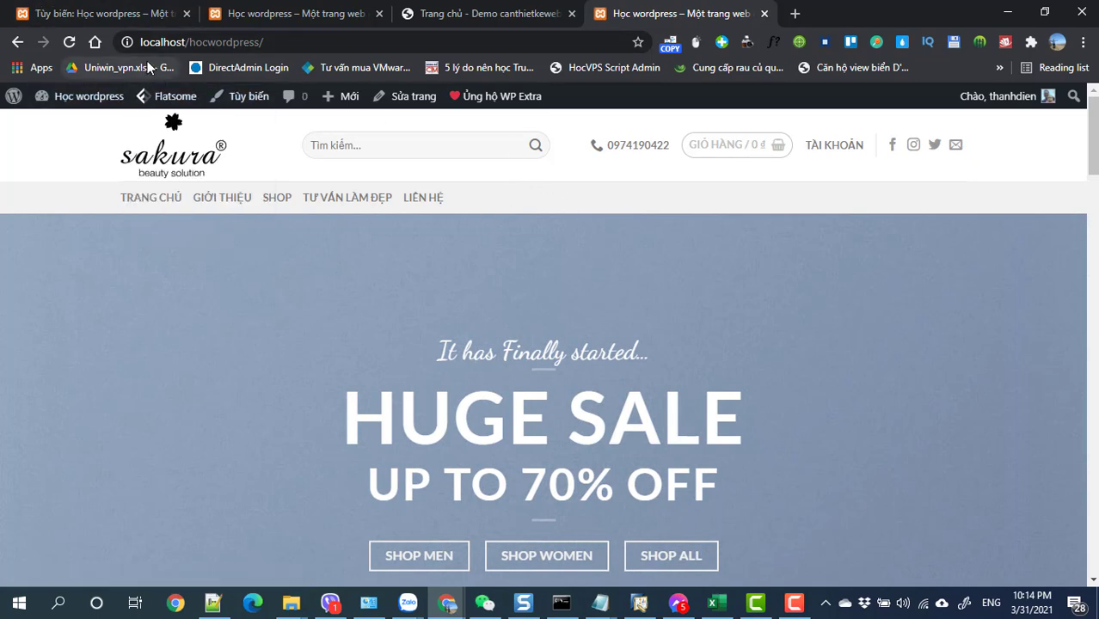
pyautogui.click(265, 17)
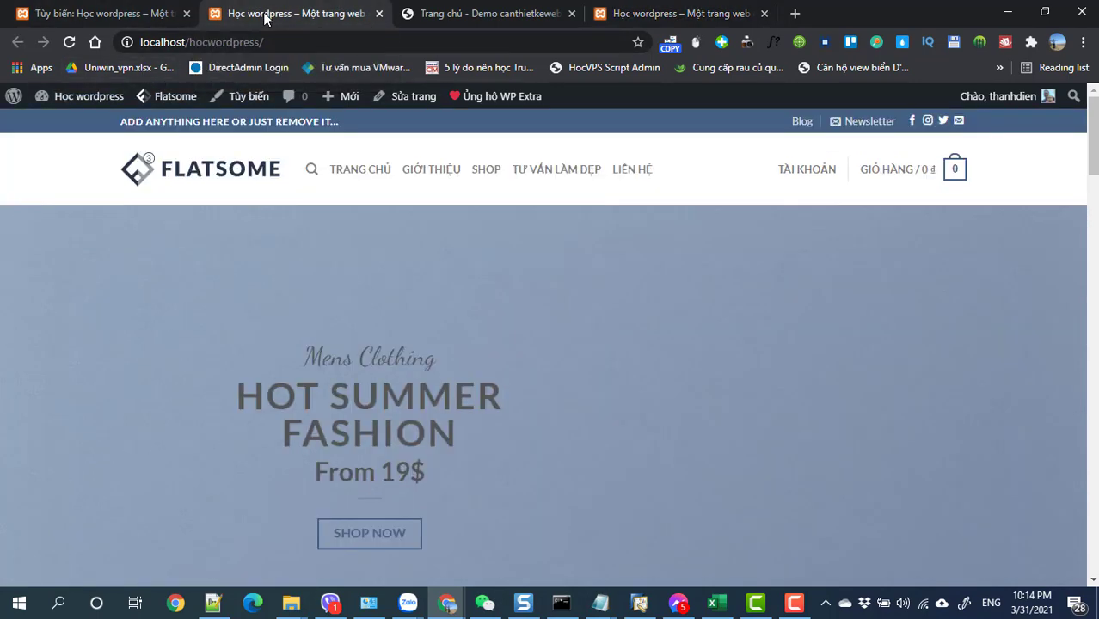
pyautogui.click(117, 20)
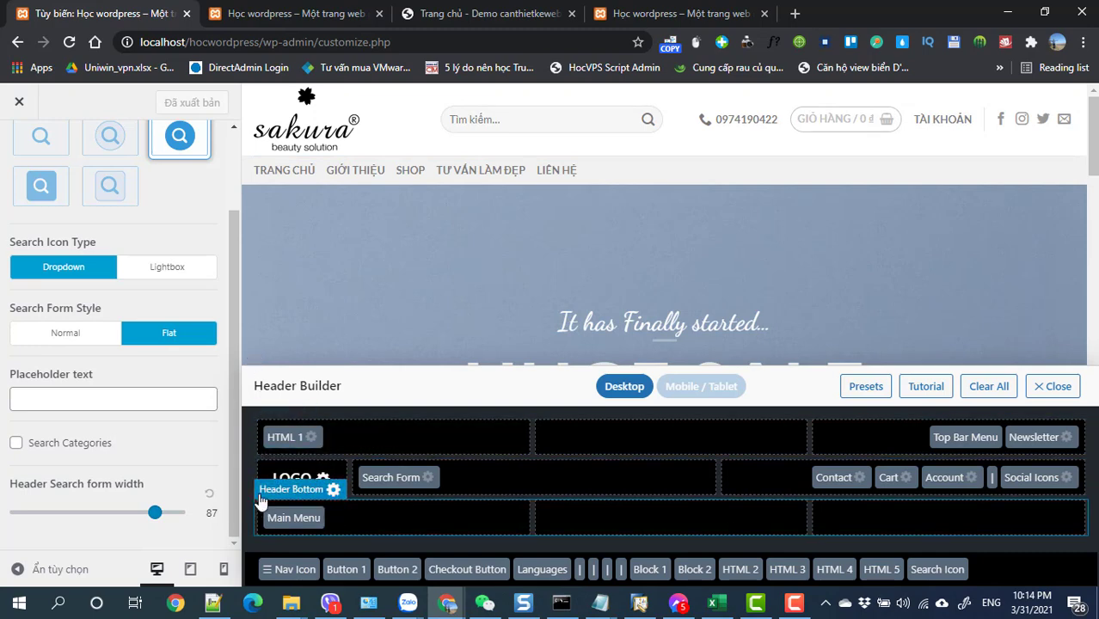
pyautogui.click(624, 15)
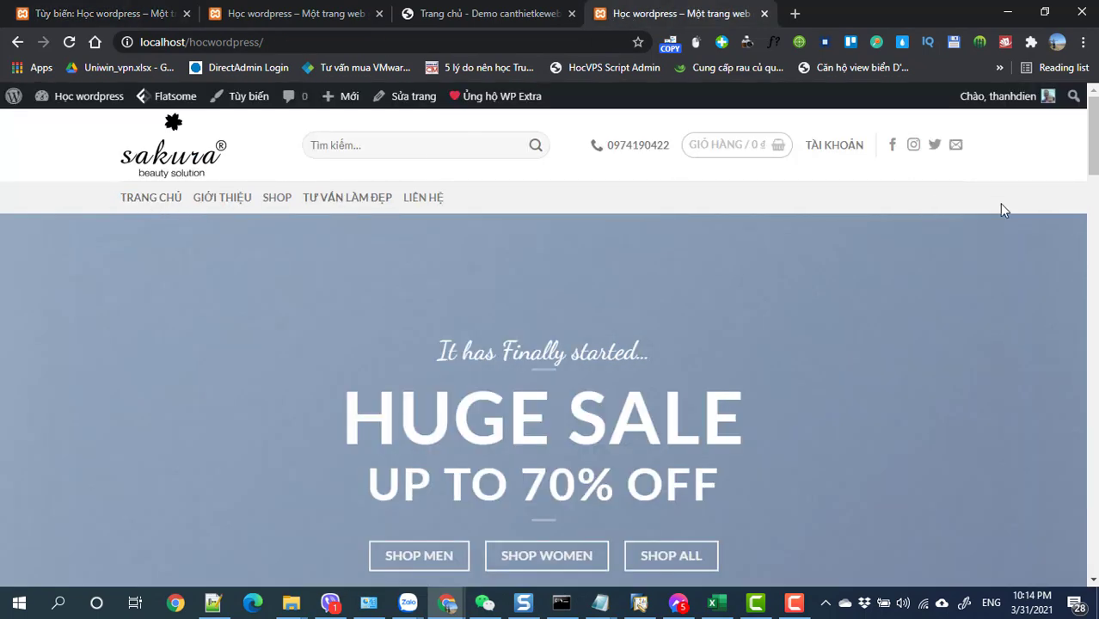
pyautogui.click(473, 16)
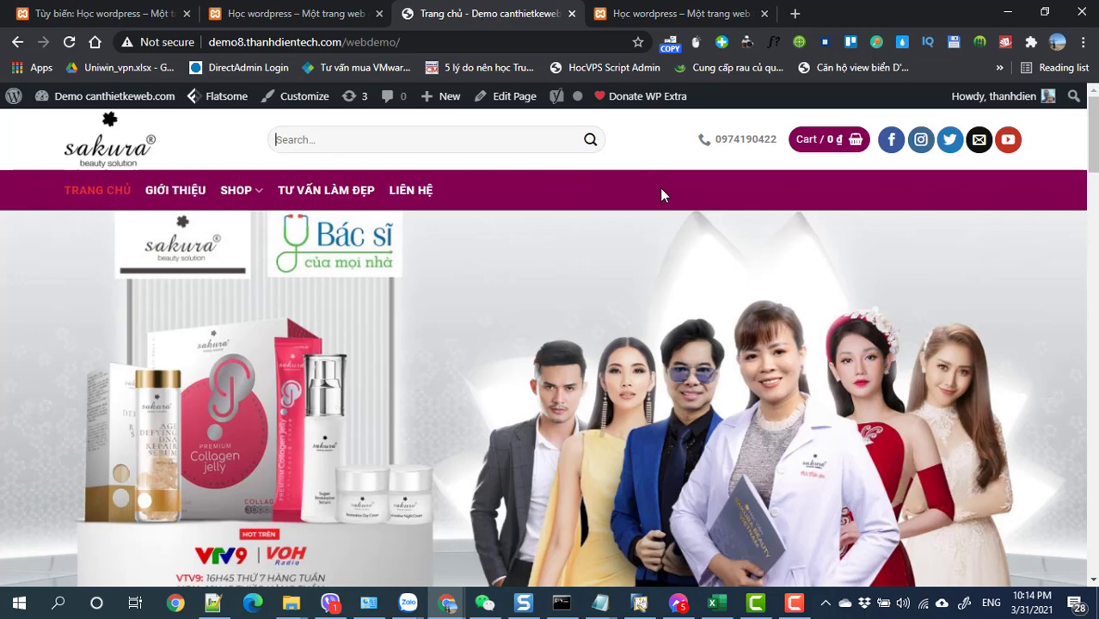
pyautogui.click(94, 16)
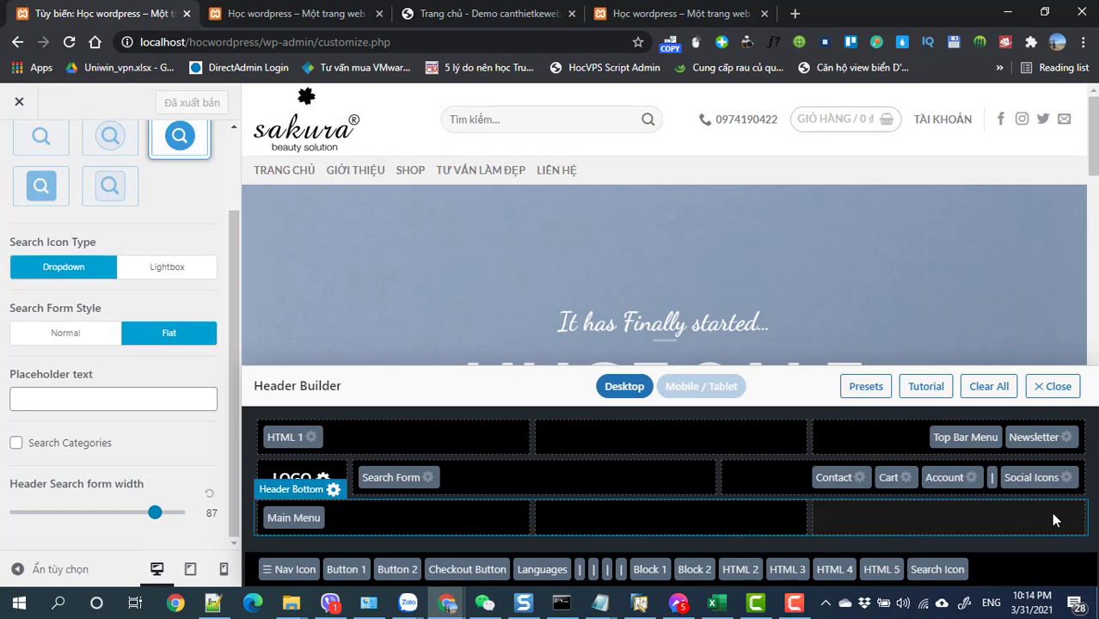
# - Open the Header Bottom background colour picker, then view the Sakura demo's nav bar
pyautogui.click(333, 497)
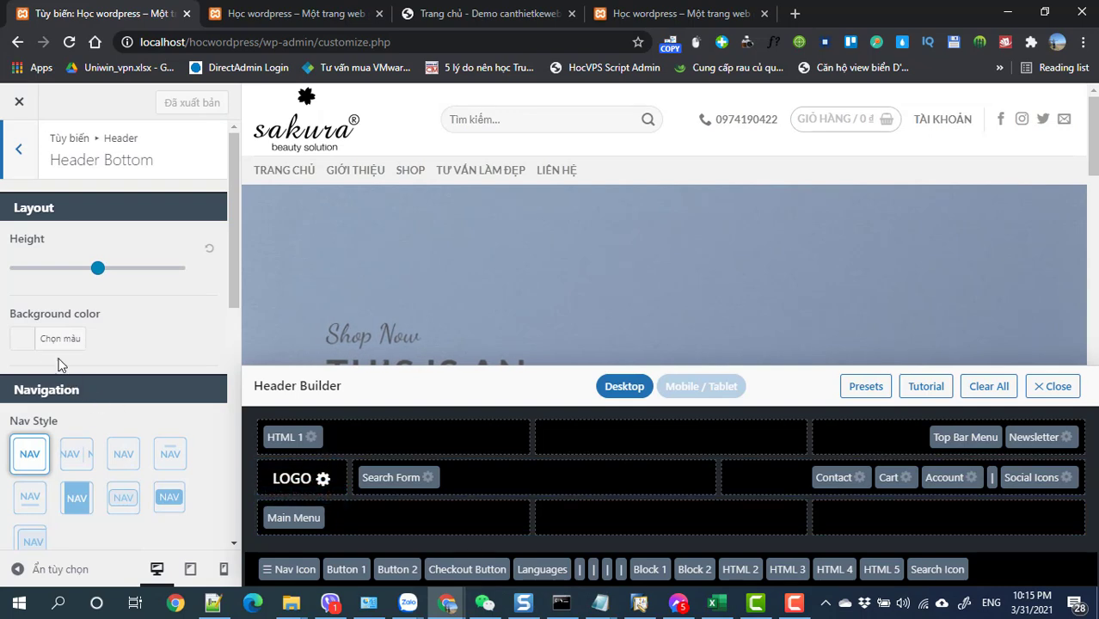
pyautogui.click(26, 339)
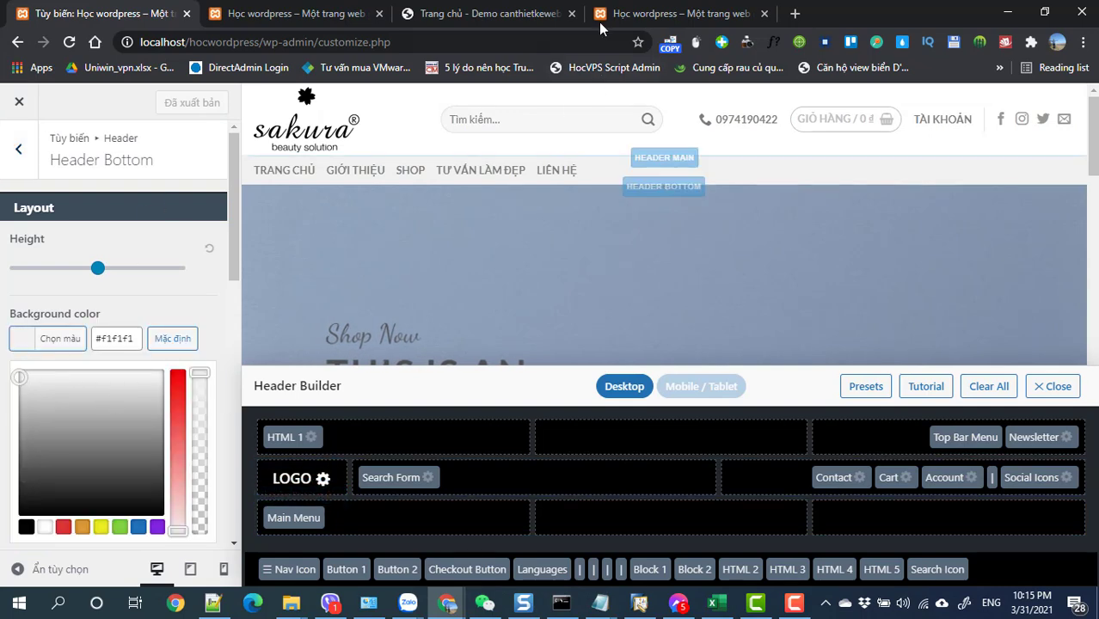
pyautogui.click(635, 15)
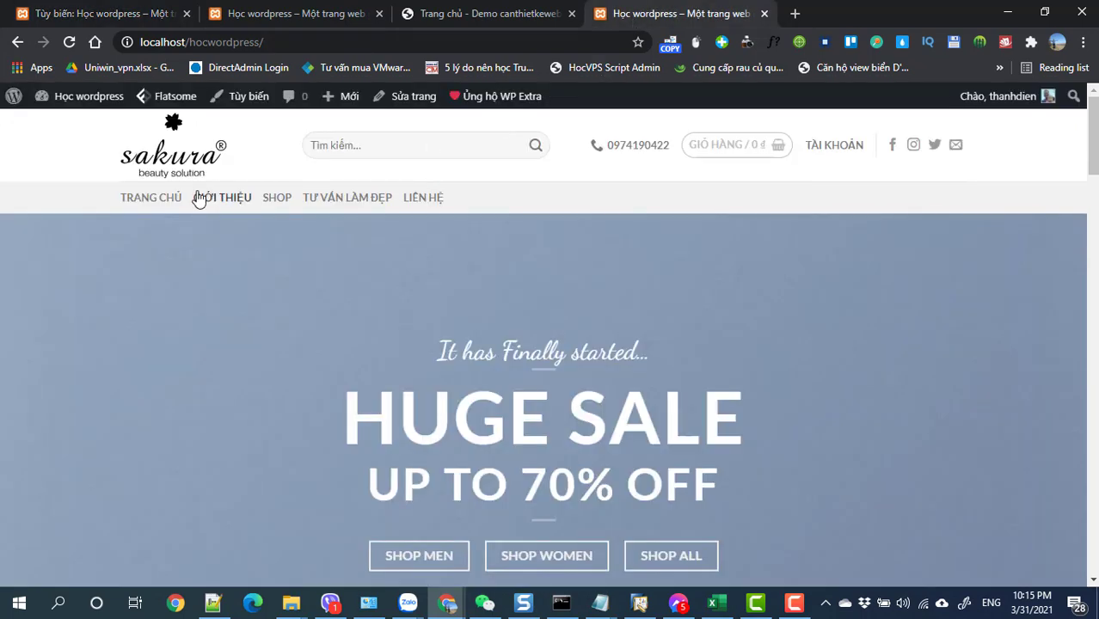
pyautogui.click(282, 15)
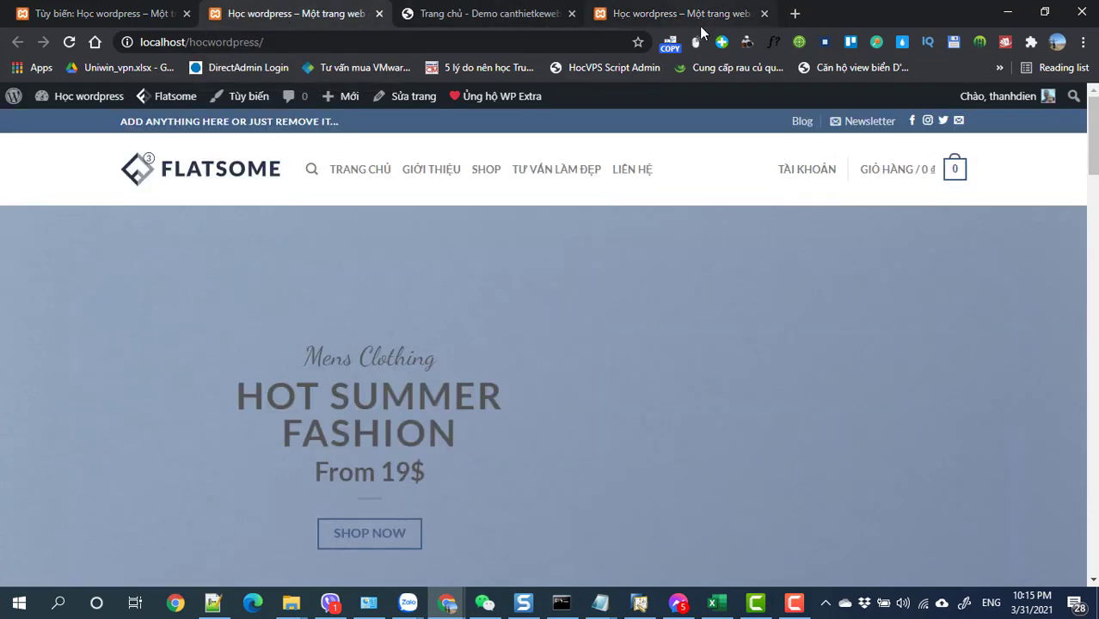
pyautogui.click(691, 16)
pyautogui.click(453, 14)
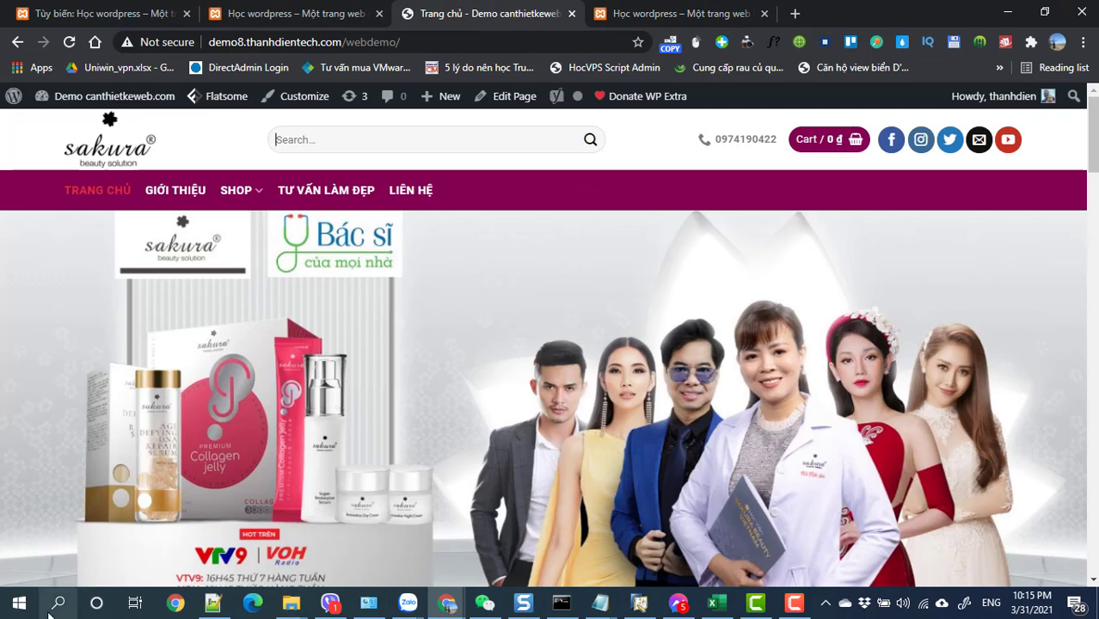
# - Launch Color Cop from Windows search and try sampling the demo nav bar colour
pyautogui.click(487, 150)
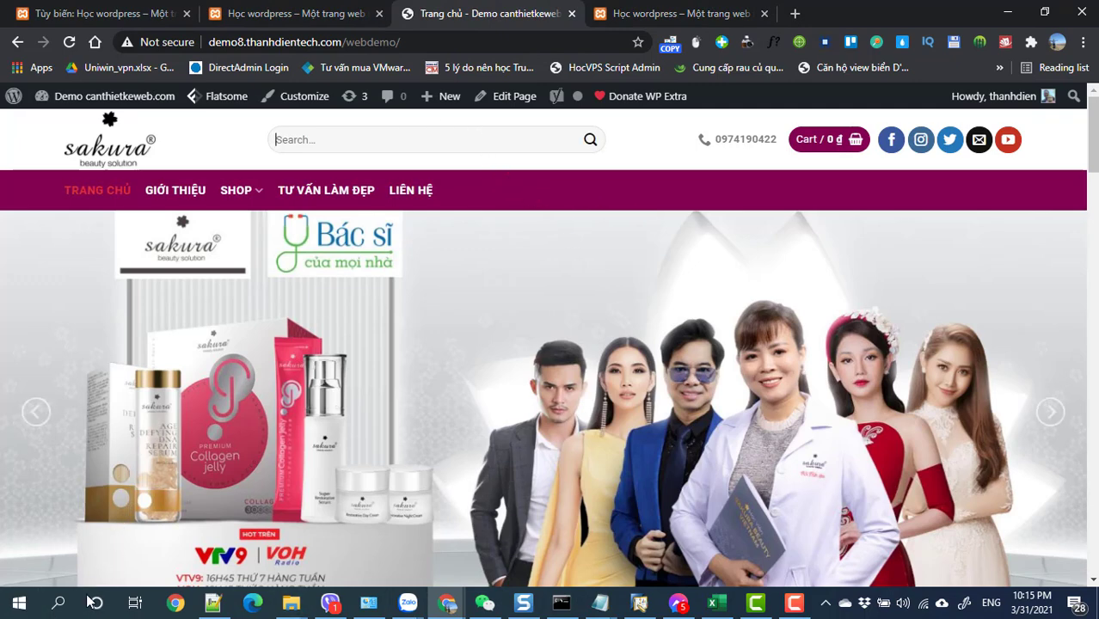
pyautogui.click(58, 604)
pyautogui.write('colo')
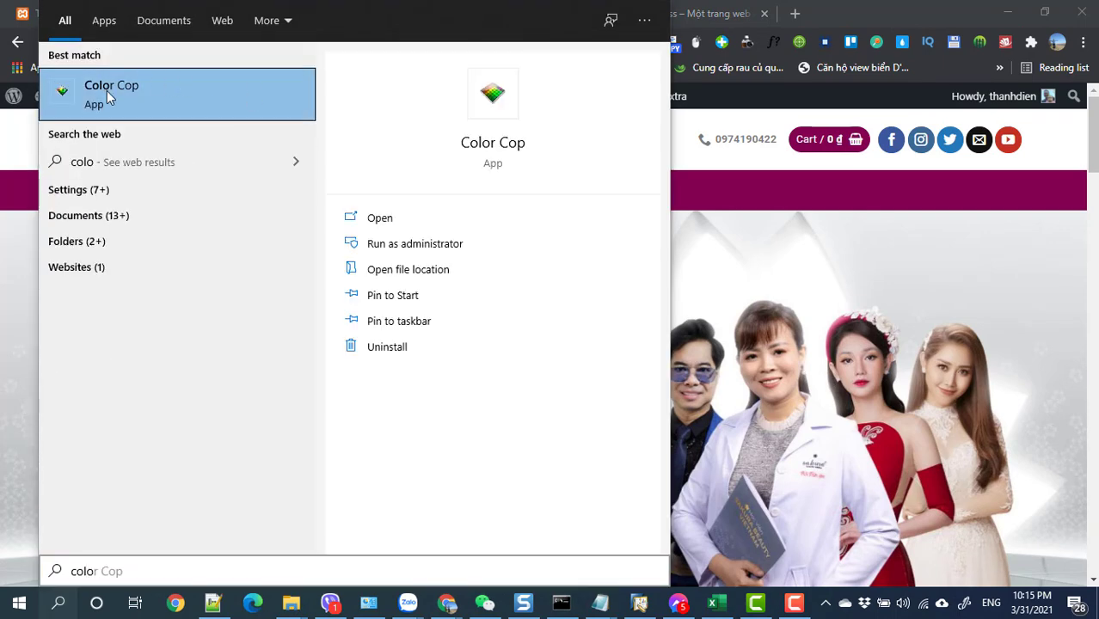
pyautogui.click(107, 90)
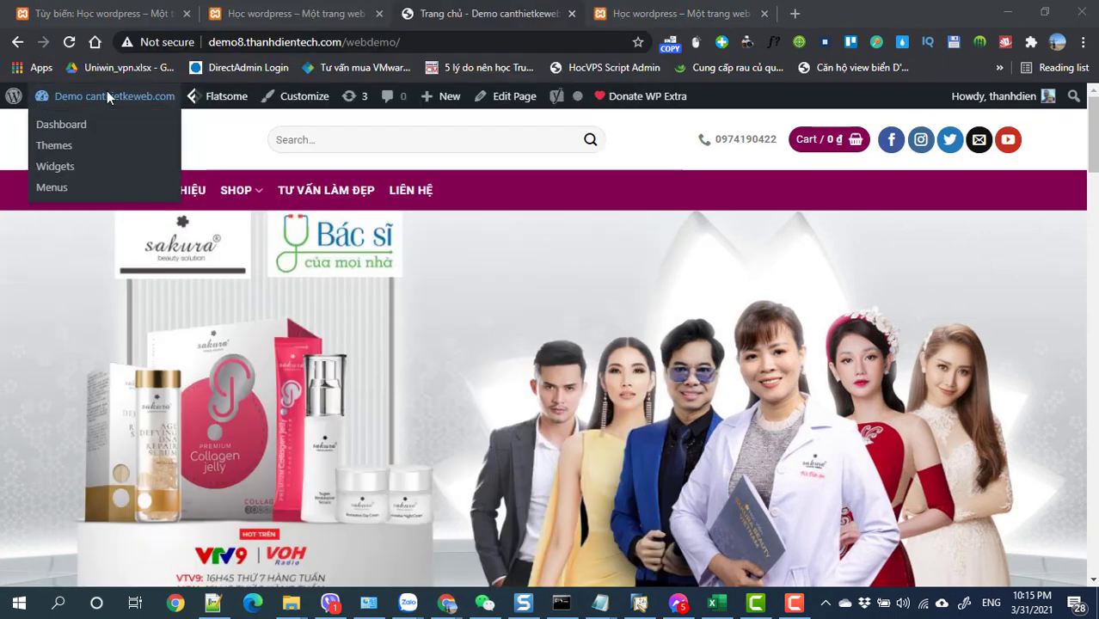
pyautogui.moveTo(194, 277); pyautogui.dragTo(75, 186)
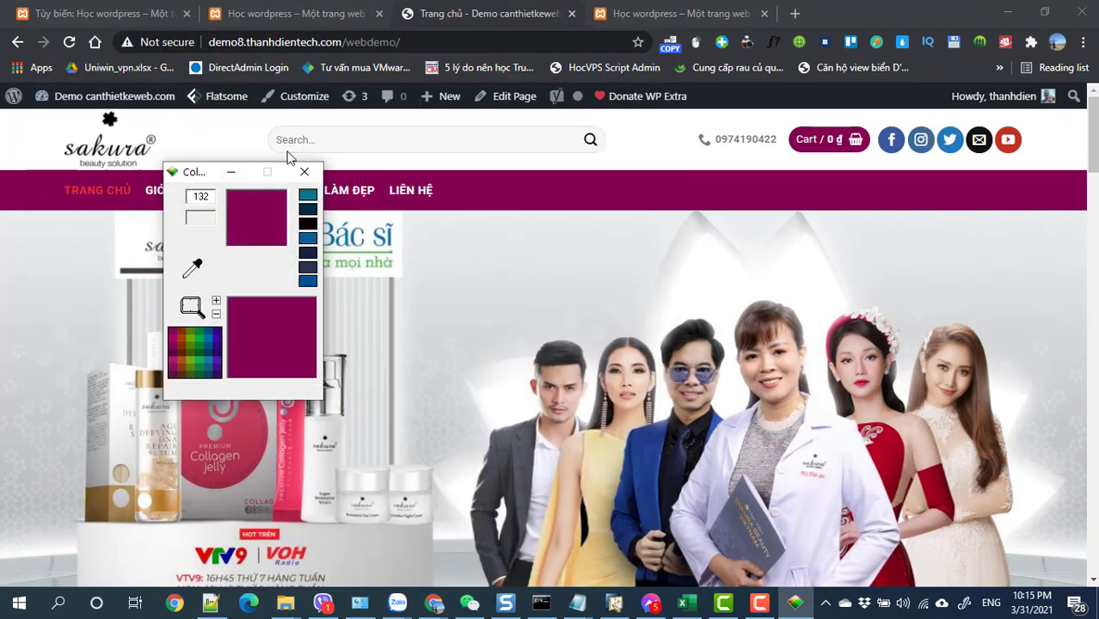
# - Reposition Color Cop and sample the Sakura nav bar's purple, #840052
pyautogui.click(794, 13)
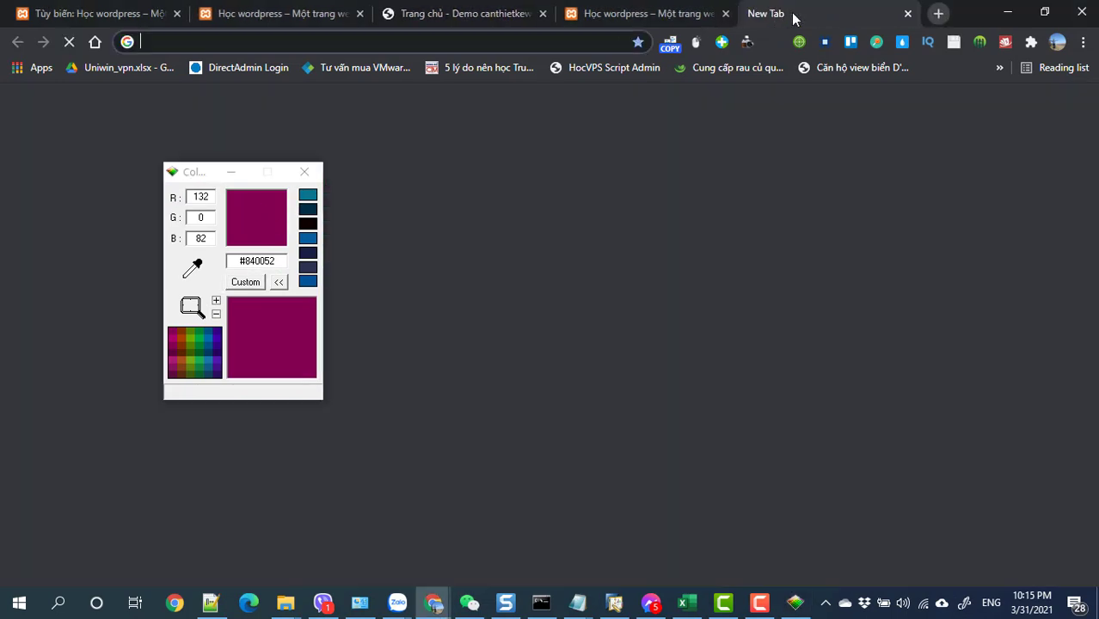
pyautogui.write('color cop')
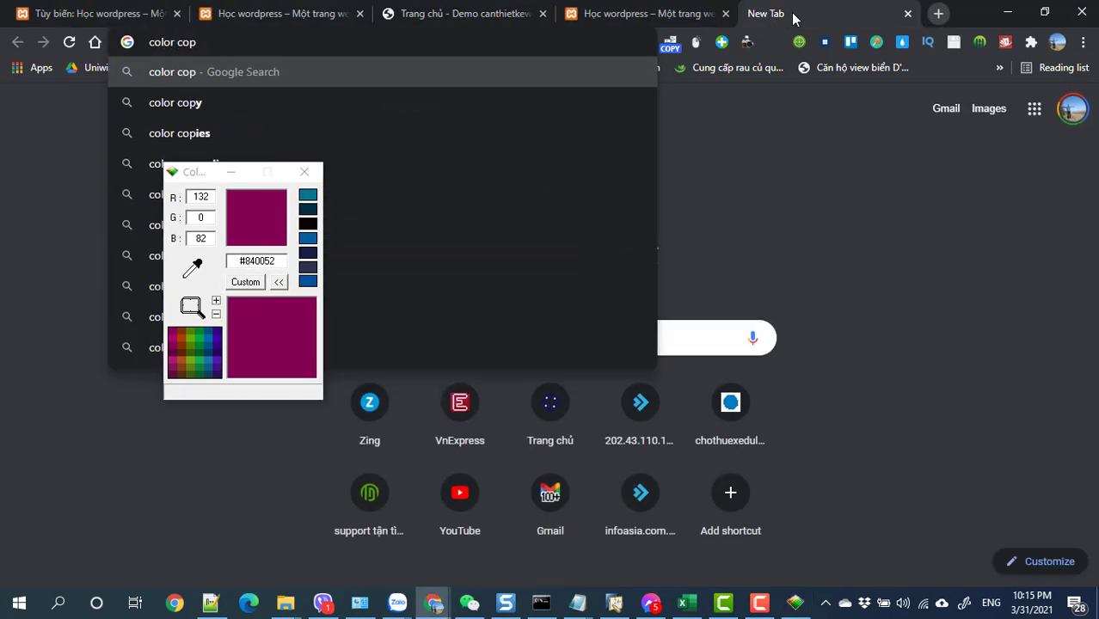
pyautogui.press('Return')
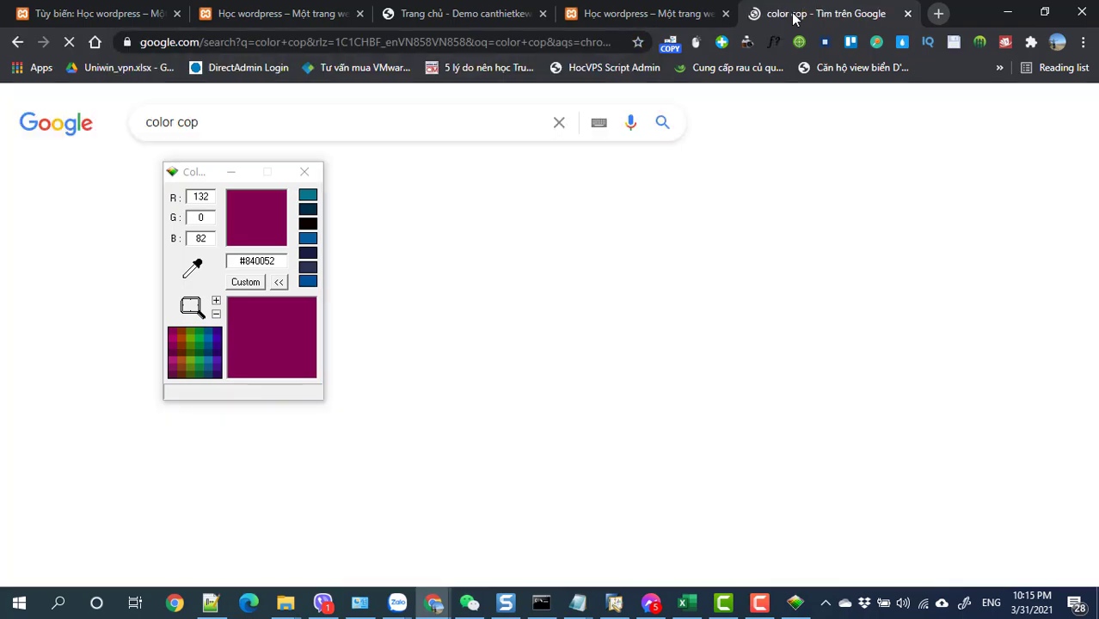
pyautogui.moveTo(197, 185); pyautogui.dragTo(496, 187)
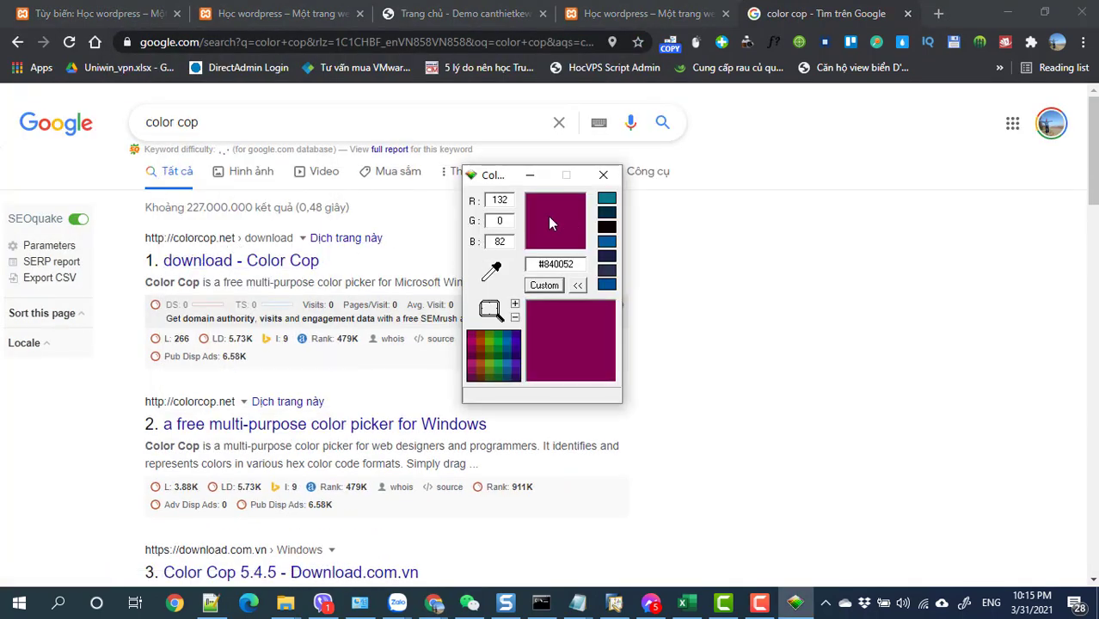
pyautogui.click(451, 14)
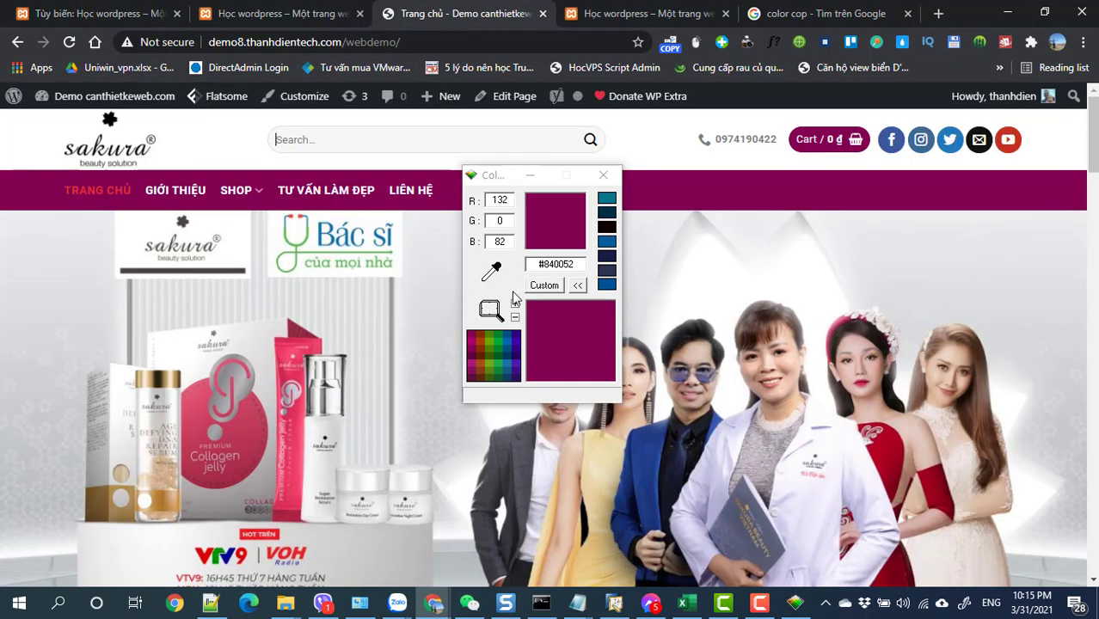
pyautogui.moveTo(489, 285); pyautogui.dragTo(674, 199)
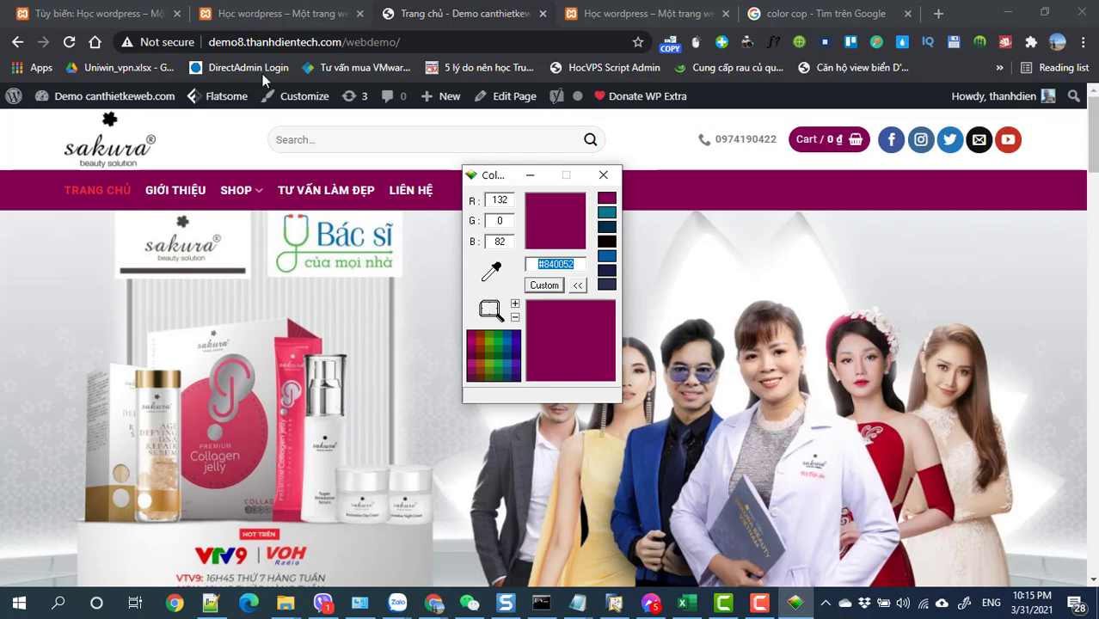
# - Replace the Header Bottom background #f1f1f1 with #840052 and minimize Color Cop
pyautogui.click(108, 14)
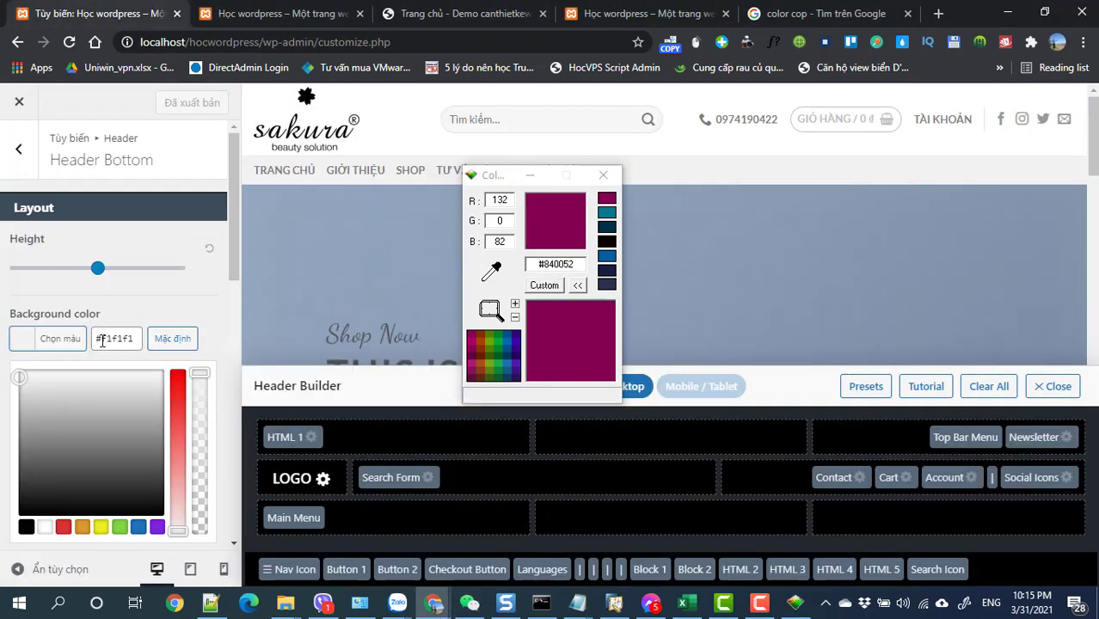
pyautogui.moveTo(99, 341); pyautogui.dragTo(141, 341)
pyautogui.write('#840052')
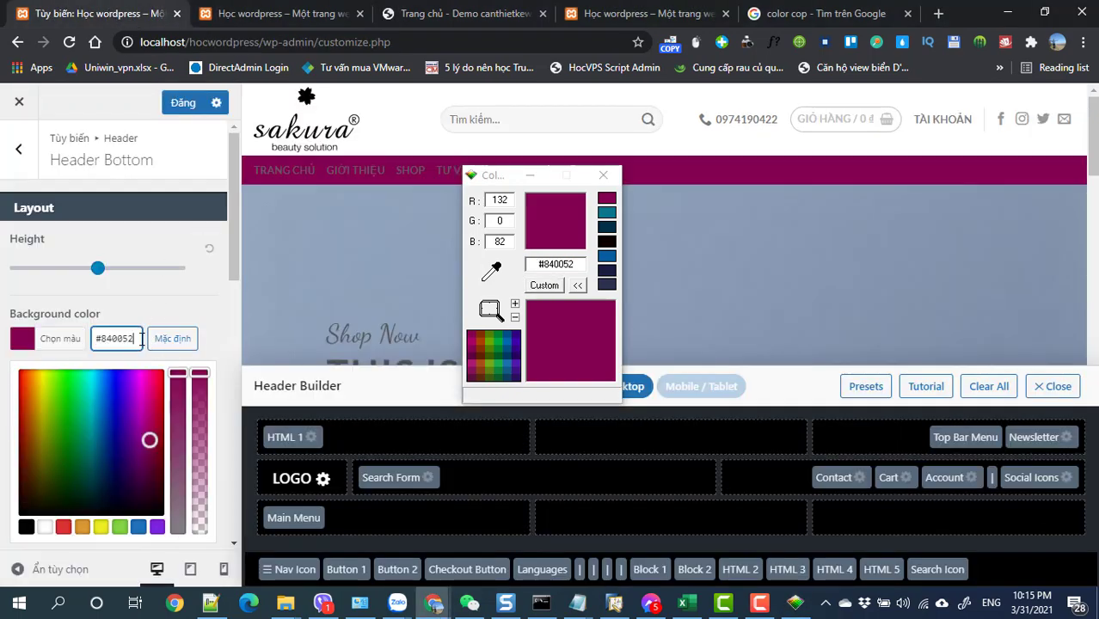
pyautogui.click(142, 294)
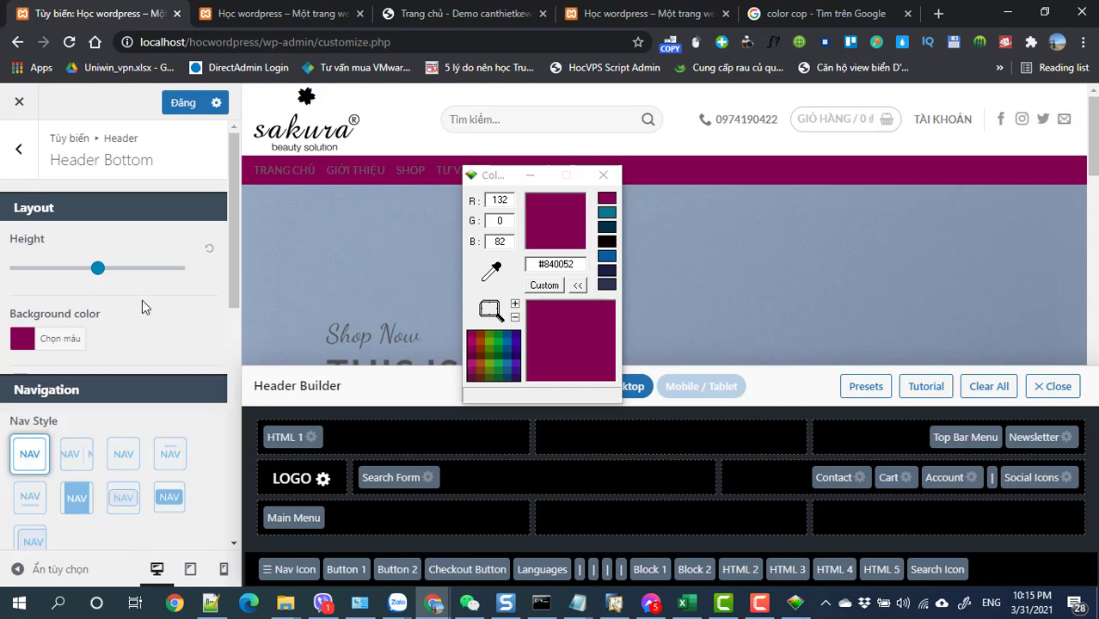
pyautogui.scroll(-3, 142, 299)
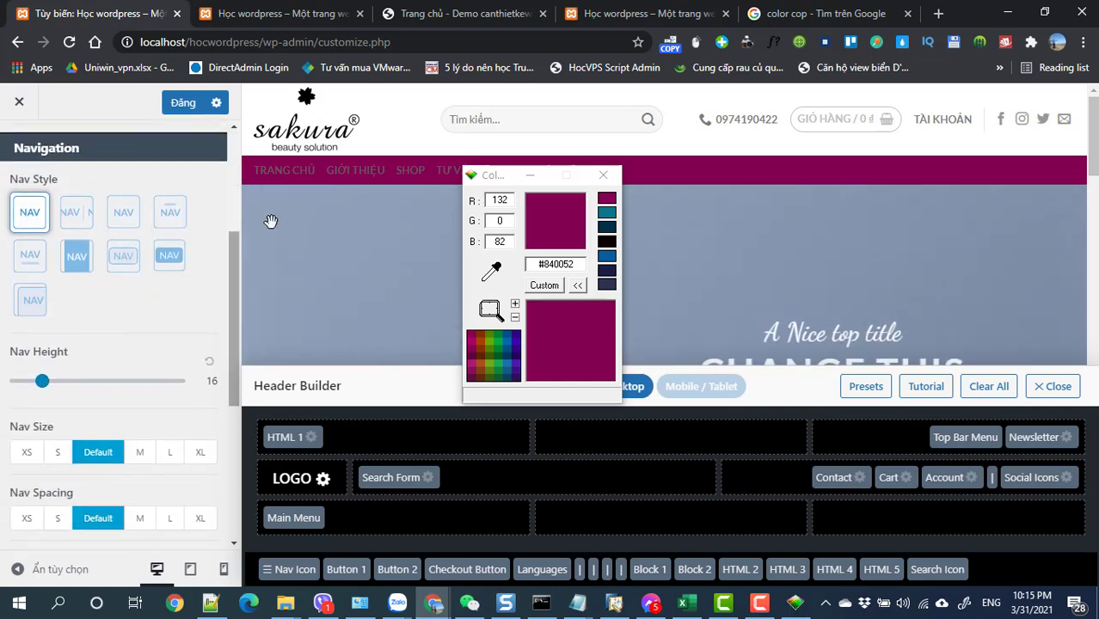
pyautogui.click(530, 177)
pyautogui.scroll(-4, 118, 455)
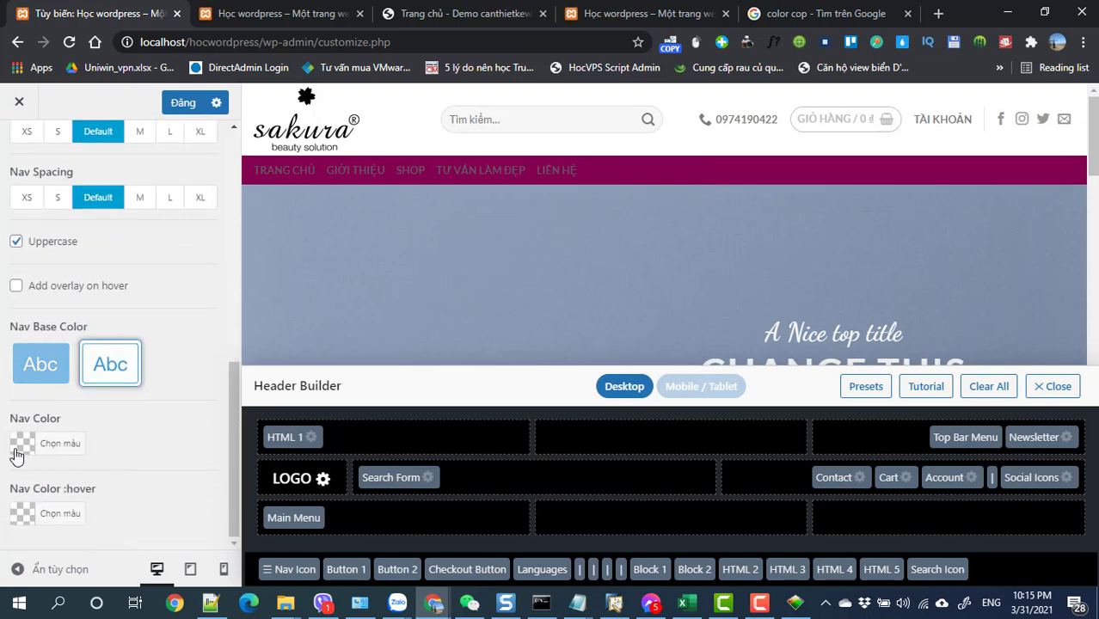
# - Set the Header Bottom Nav Color to white #ffffff
pyautogui.click(18, 448)
pyautogui.click(97, 443)
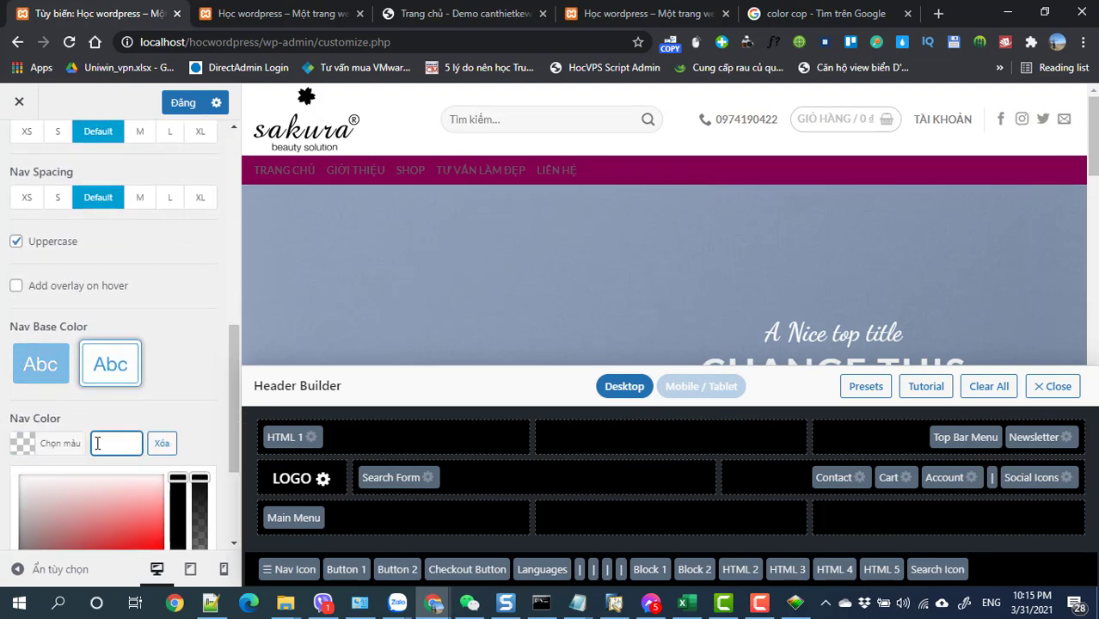
pyautogui.write('#ffffff')
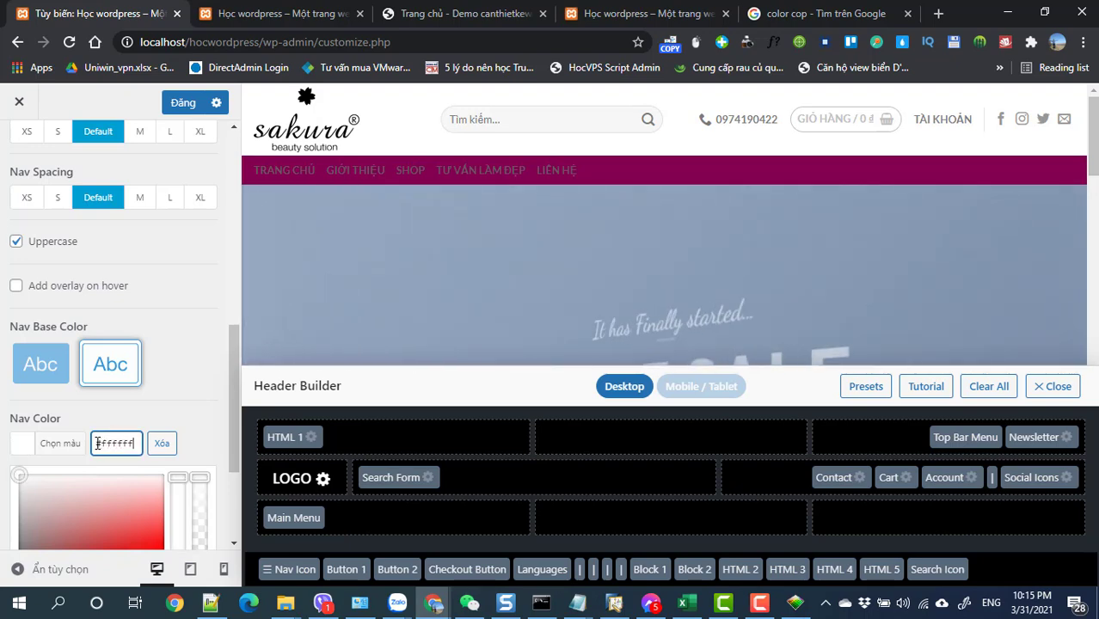
pyautogui.click(166, 374)
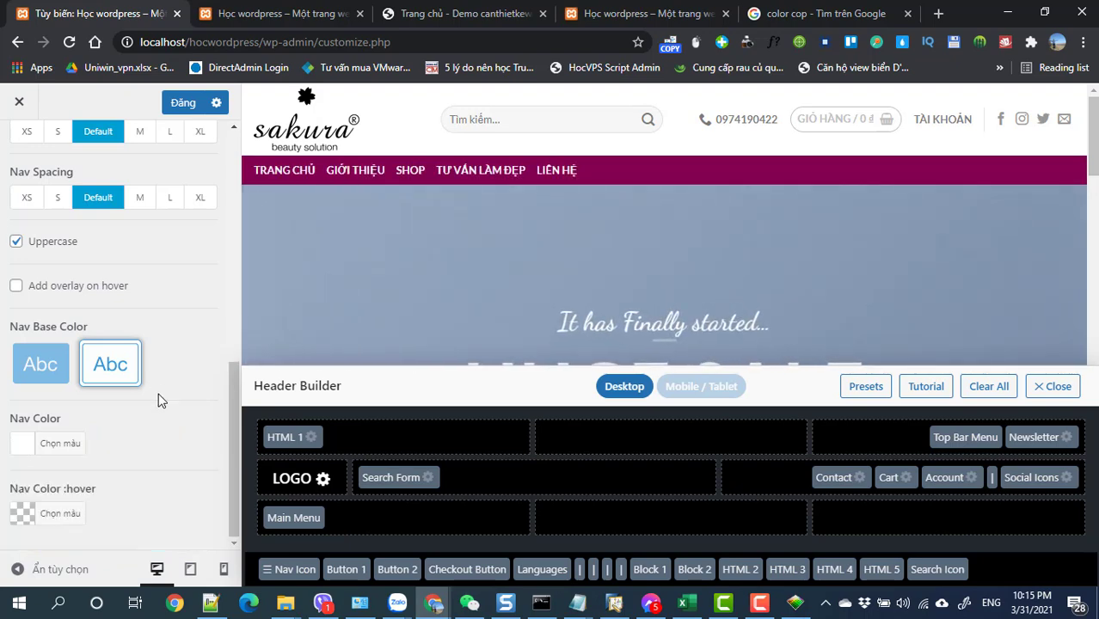
# - Set Nav Color :hover to the red swatch #dd3333
pyautogui.click(19, 520)
pyautogui.click(97, 517)
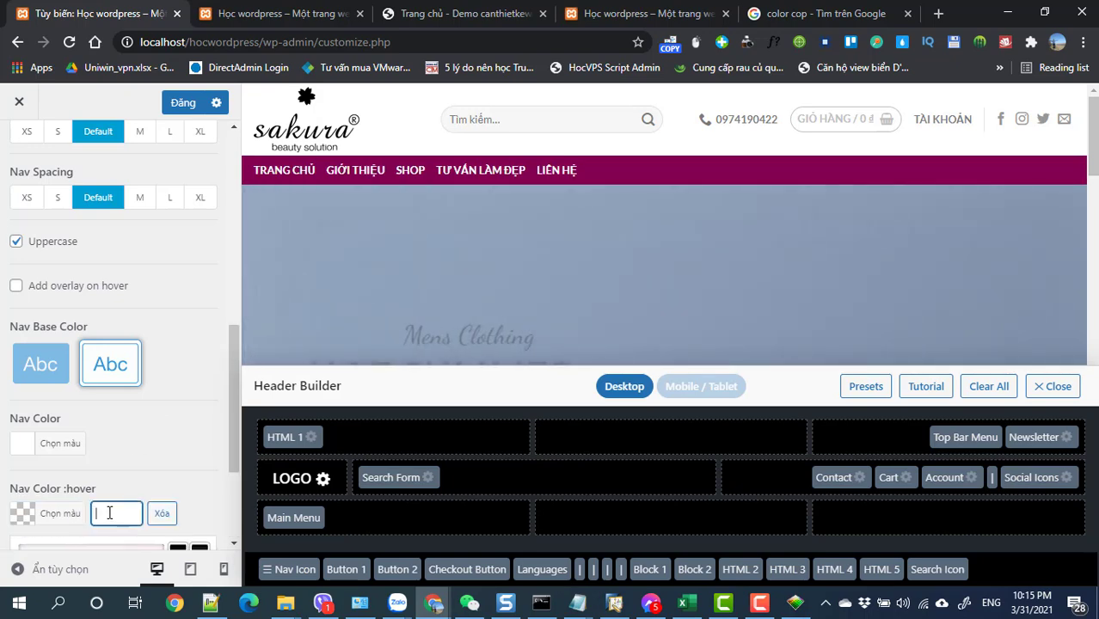
pyautogui.scroll(-3, 110, 495)
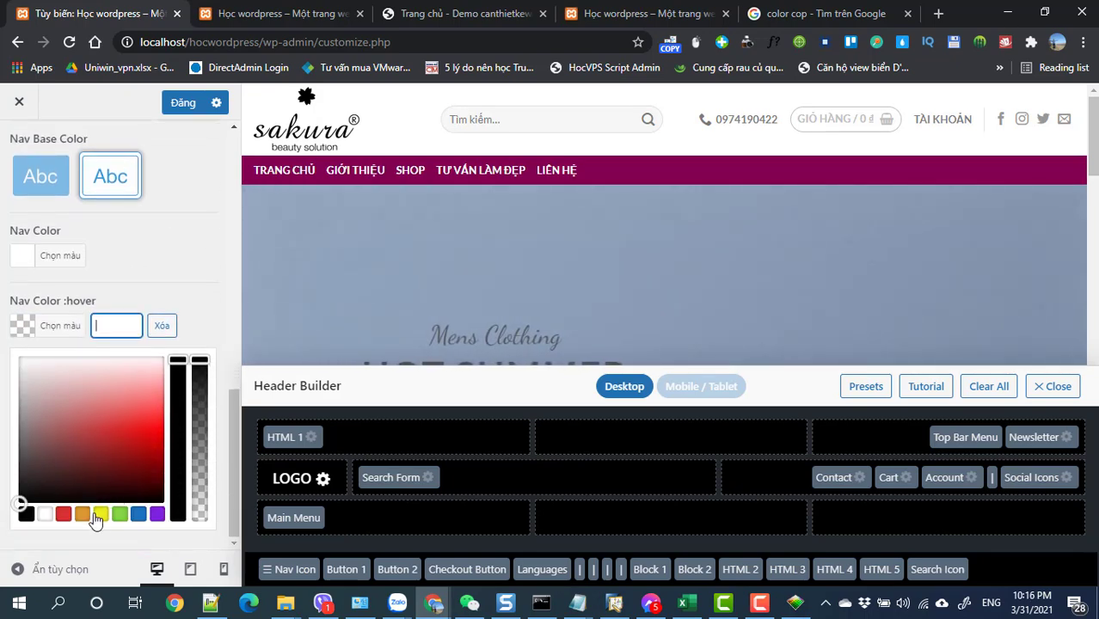
pyautogui.click(63, 515)
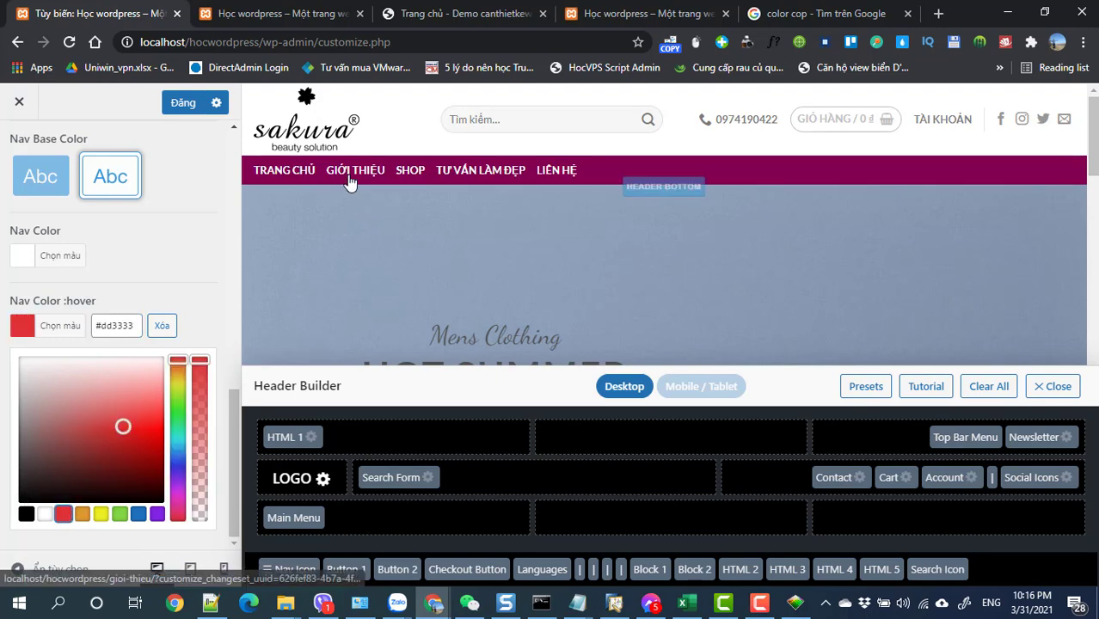
pyautogui.click(195, 248)
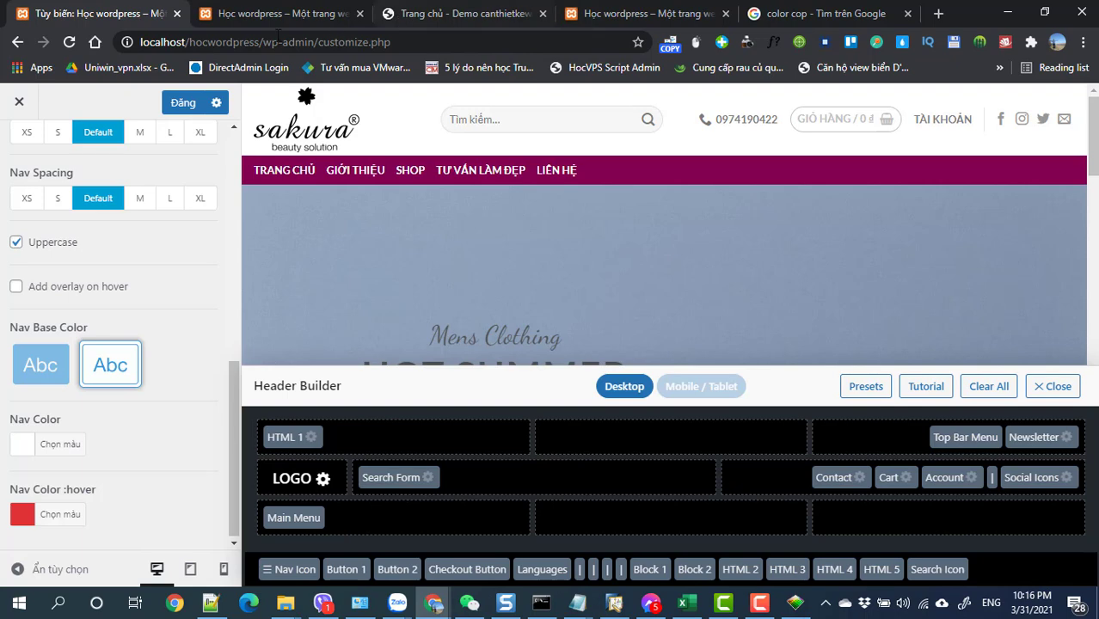
# - Raise the Header Bottom nav height to 25 and publish the Customizer changes
pyautogui.click(422, 15)
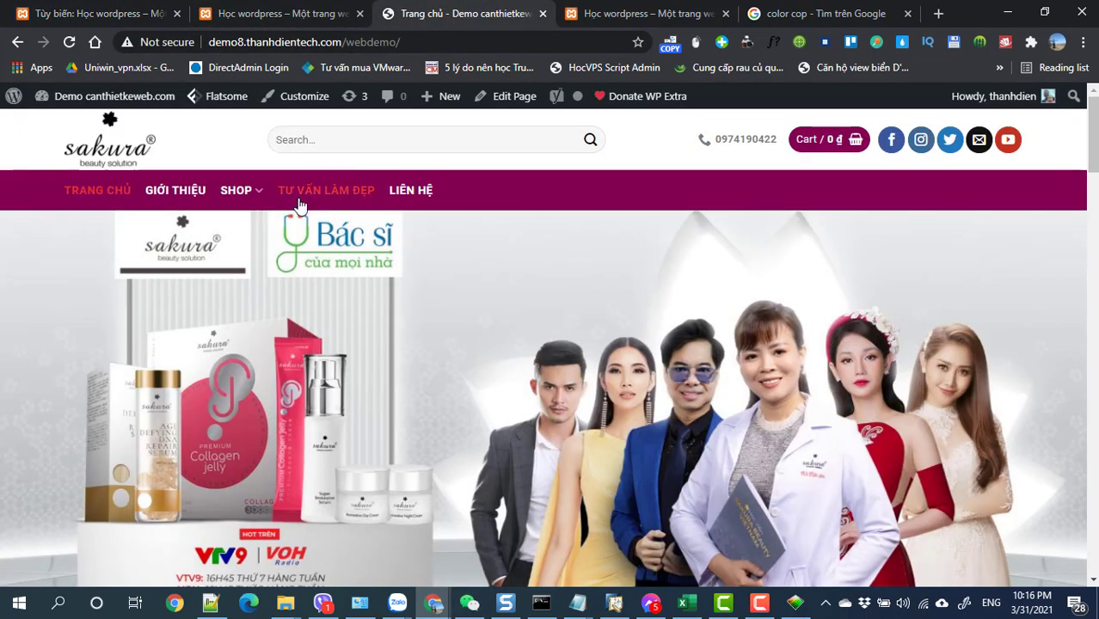
pyautogui.click(99, 14)
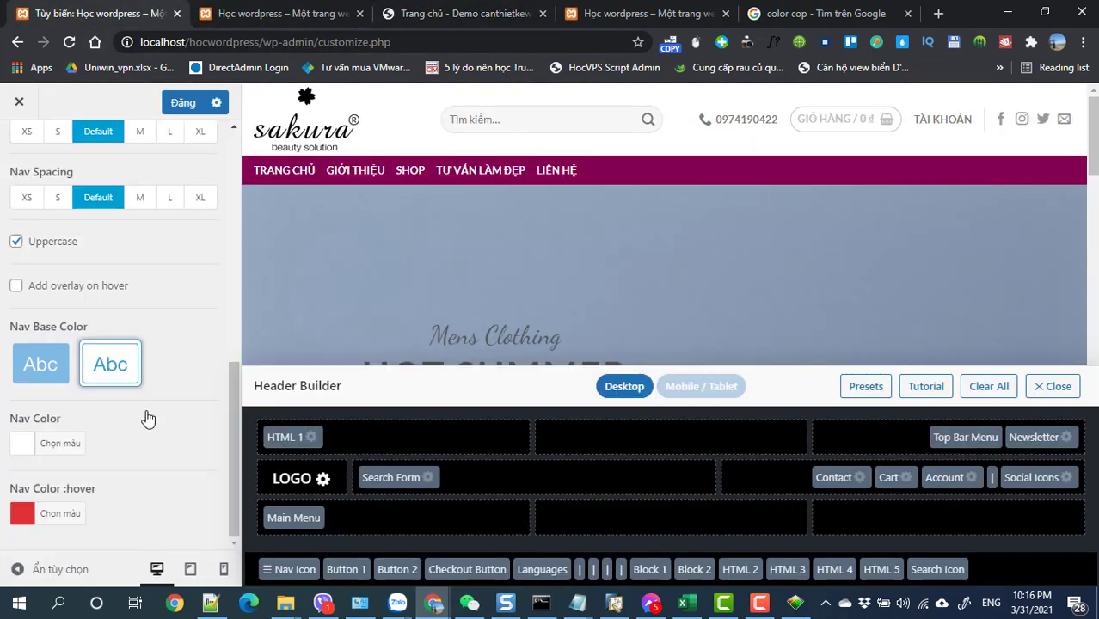
pyautogui.scroll(4, 148, 419)
pyautogui.scroll(-2, 148, 419)
pyautogui.scroll(1, 115, 356)
pyautogui.moveTo(42, 304); pyautogui.dragTo(59, 308)
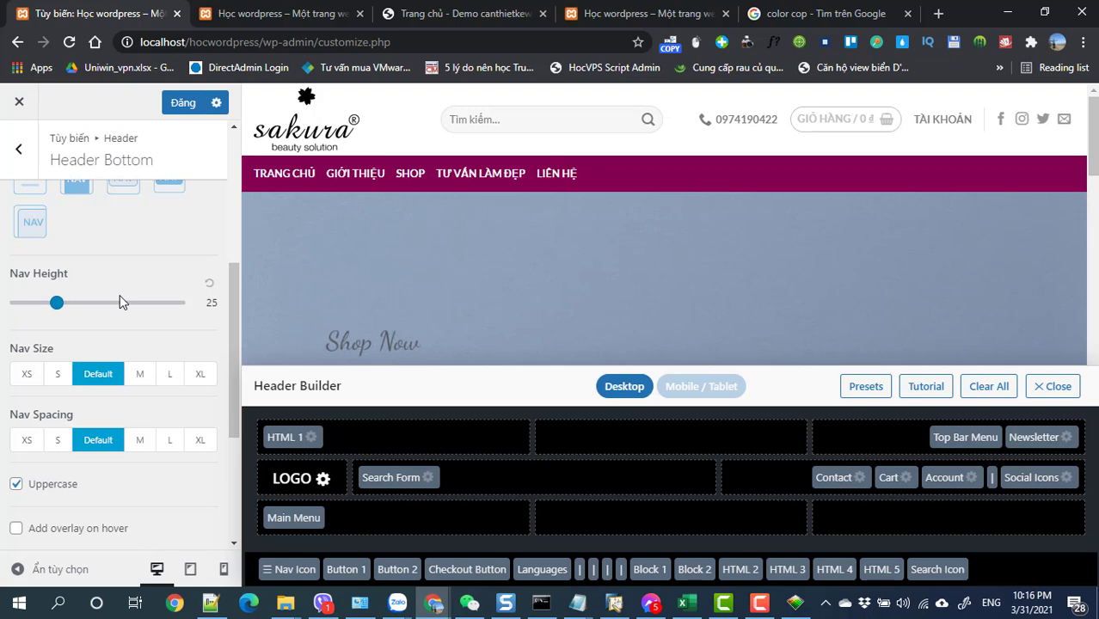
pyautogui.click(176, 107)
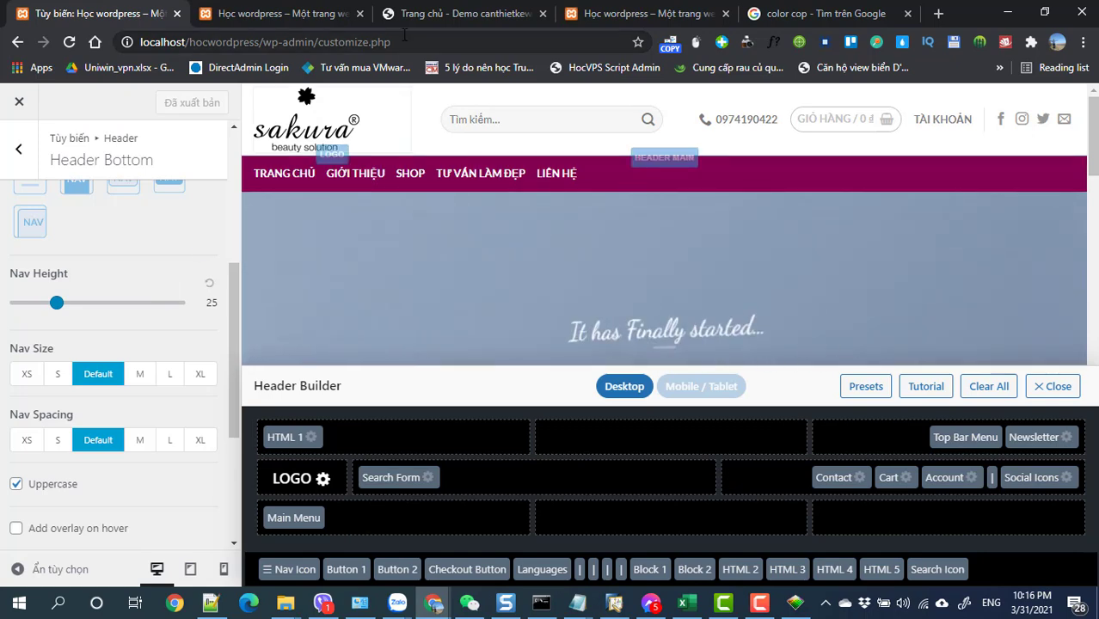
pyautogui.click(319, 13)
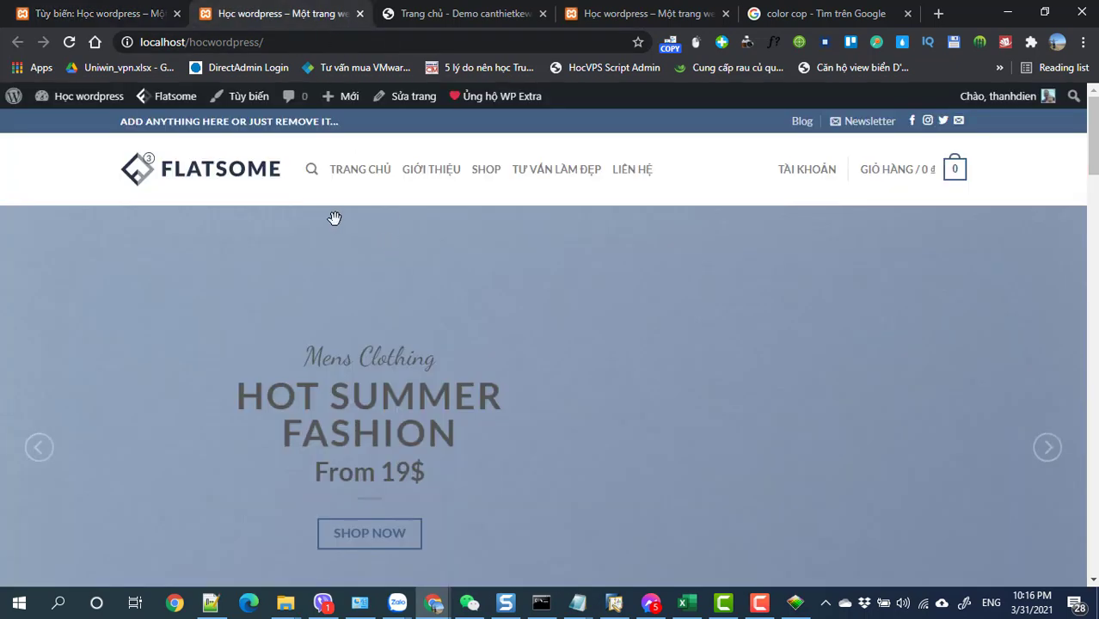
pyautogui.click(70, 43)
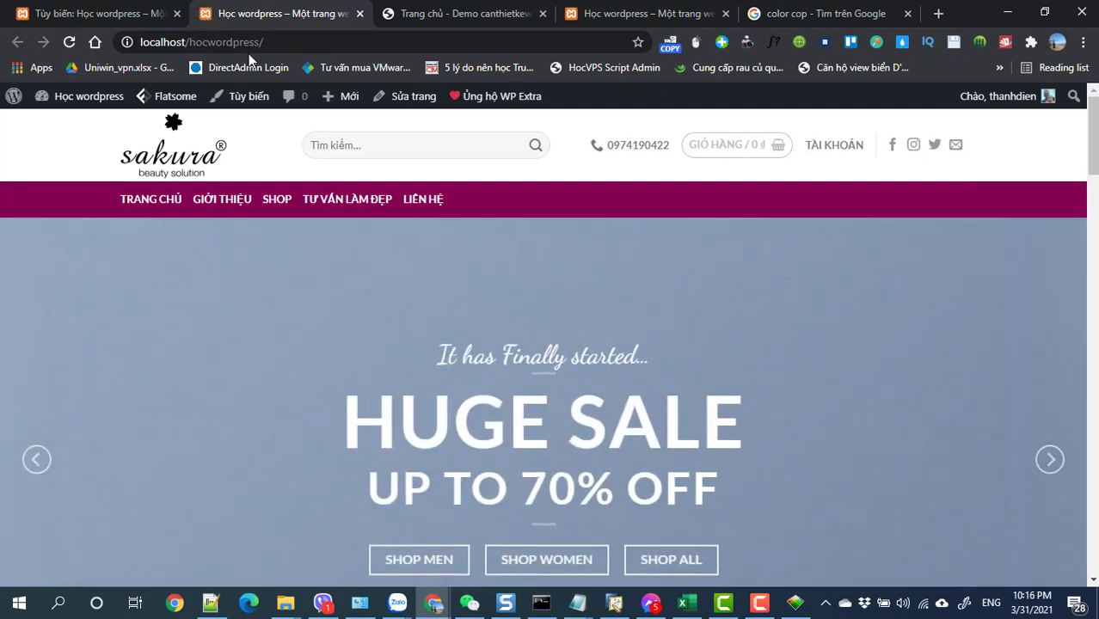
pyautogui.click(58, 16)
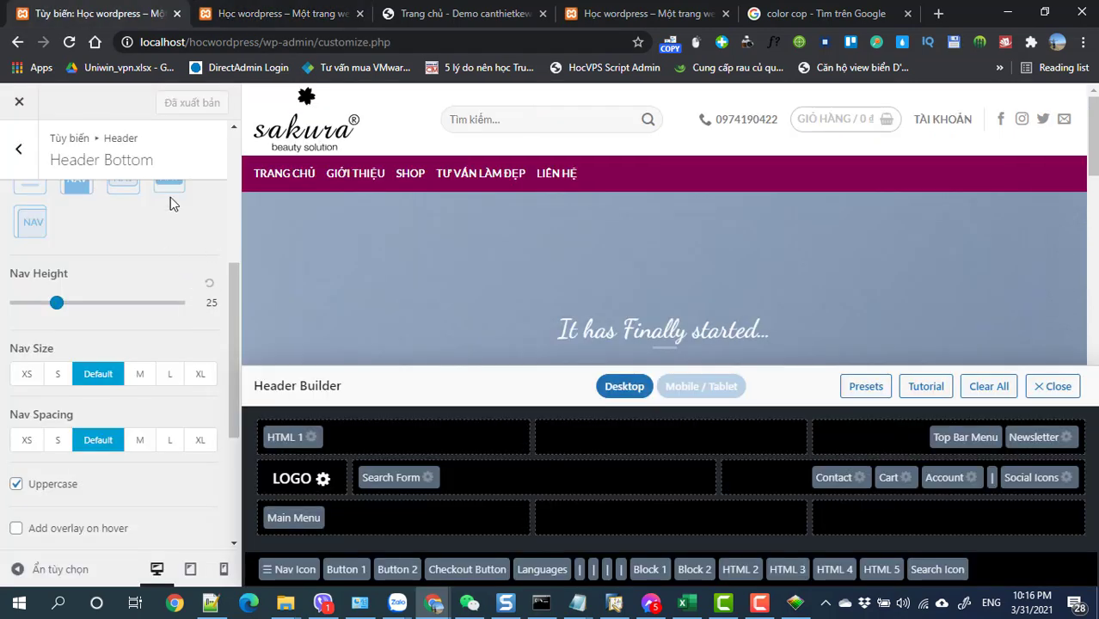
# - Go back to the Header section and look over the Top Bar settings
pyautogui.click(18, 148)
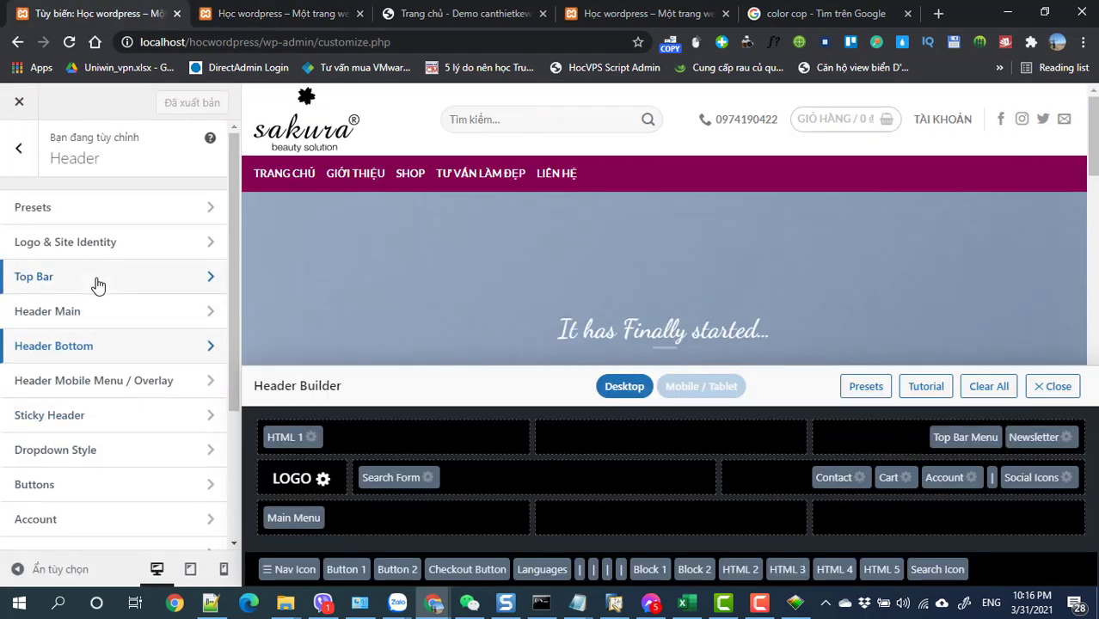
pyautogui.click(18, 148)
pyautogui.click(58, 275)
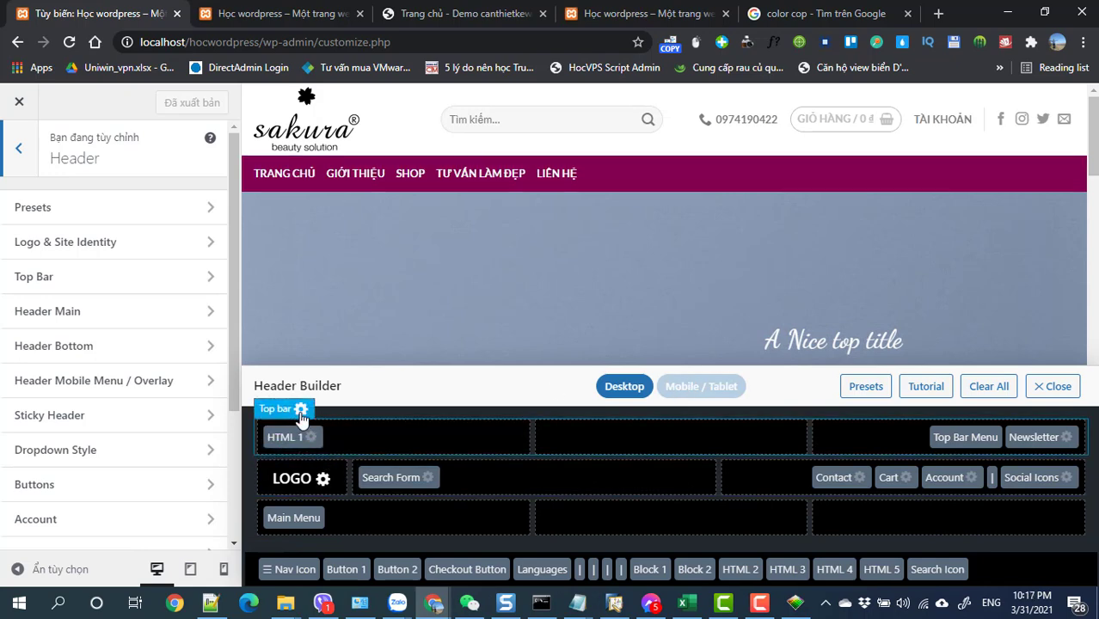
pyautogui.click(300, 411)
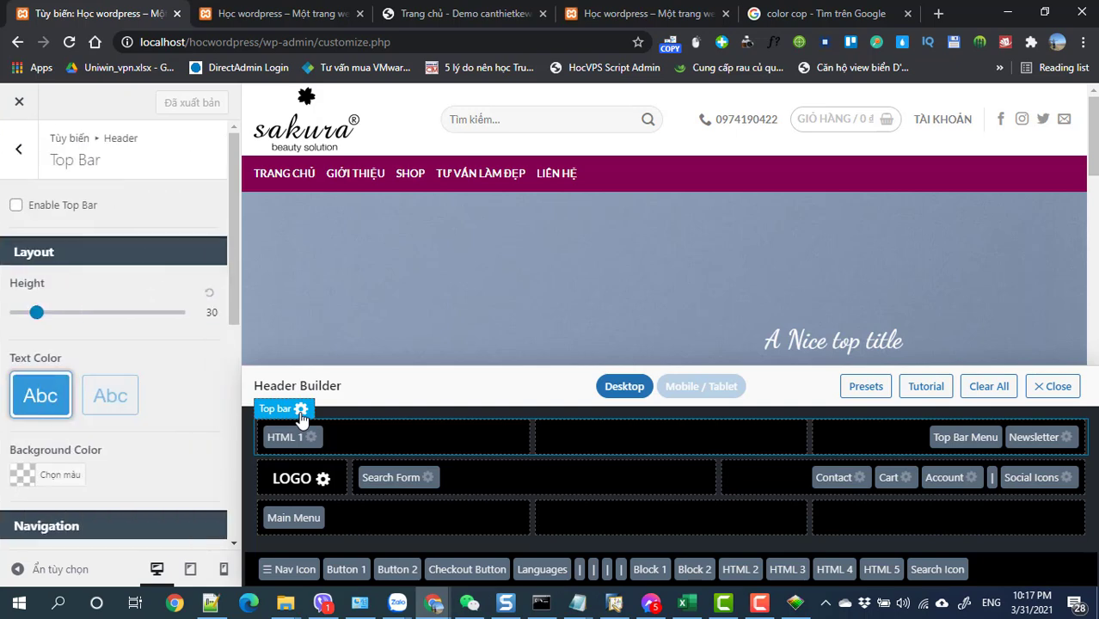
pyautogui.scroll(-5, 127, 415)
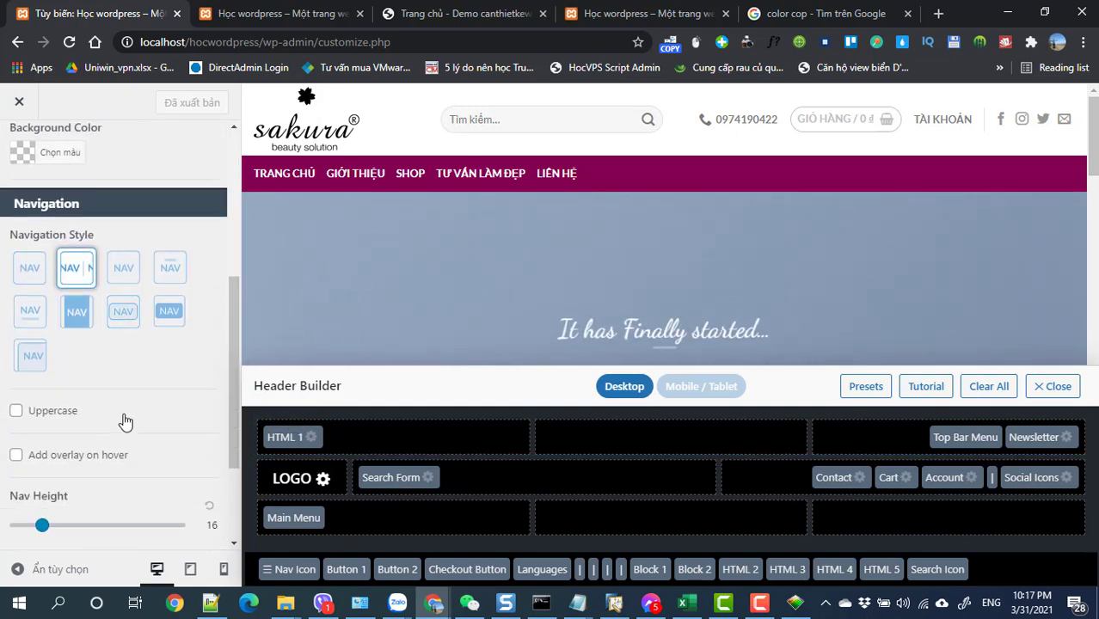
pyautogui.scroll(5, 125, 422)
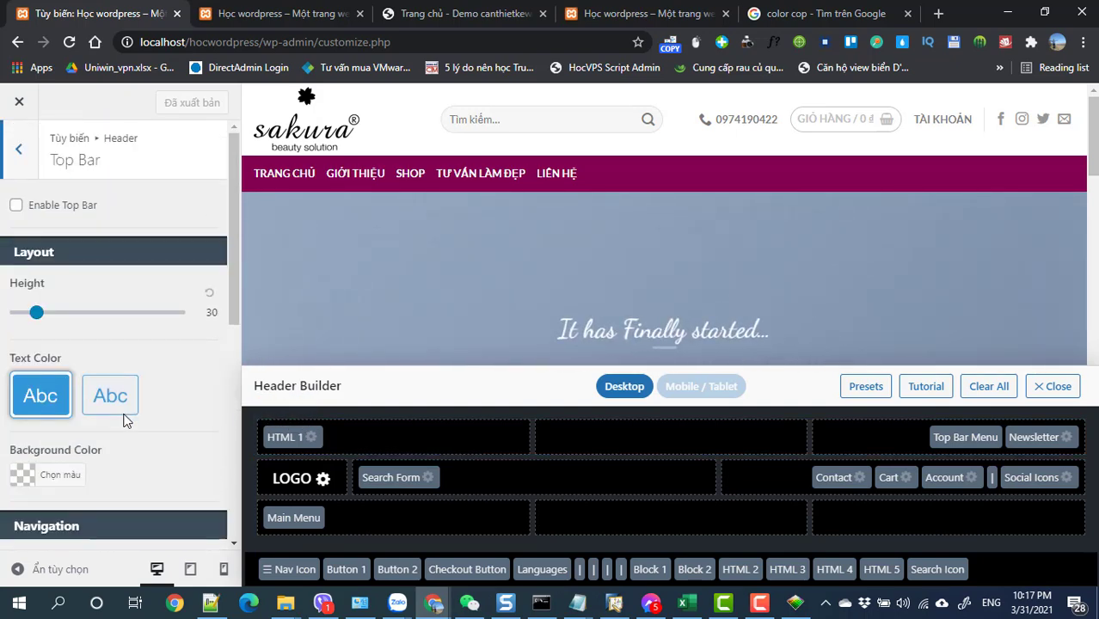
pyautogui.click(8, 142)
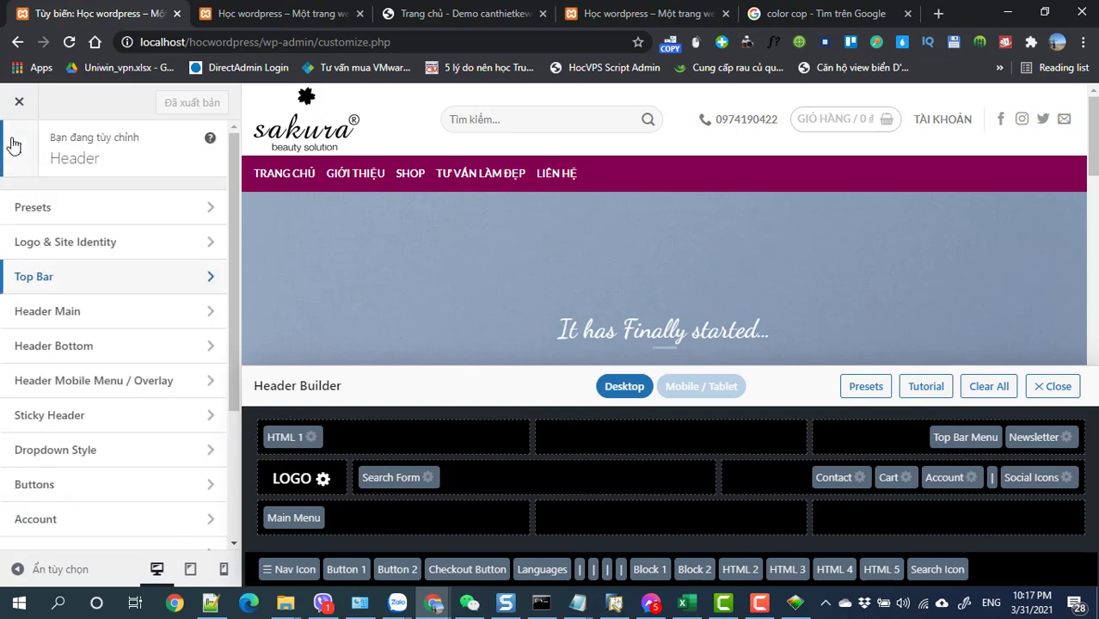
# - Browse the list of header layout presets, then return to the header sections
pyautogui.click(73, 207)
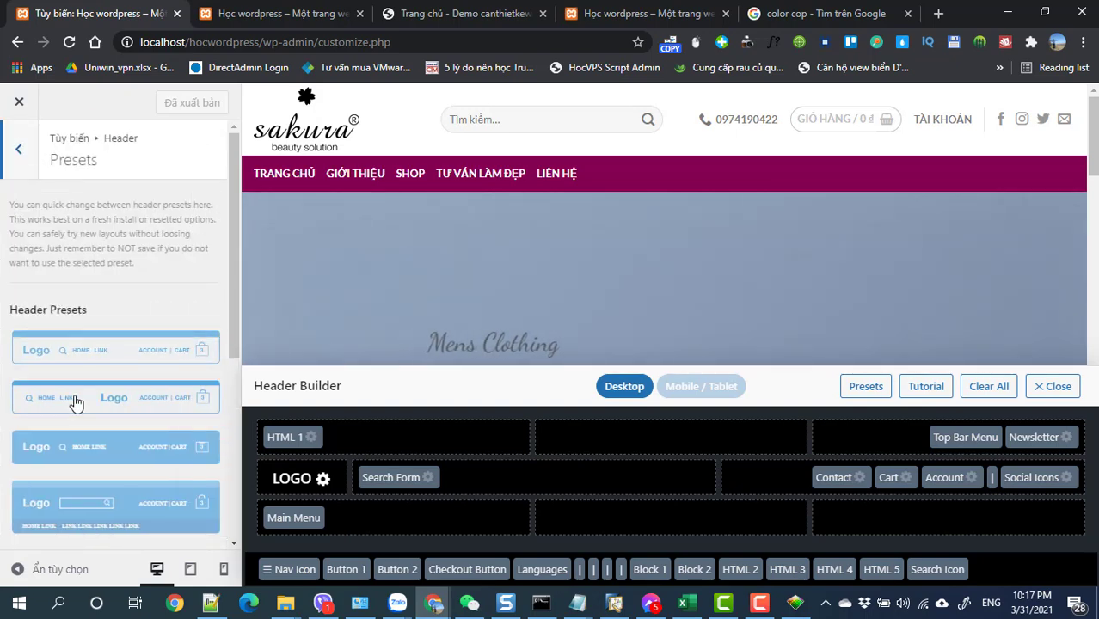
pyautogui.scroll(-4, 76, 402)
pyautogui.scroll(-1, 74, 398)
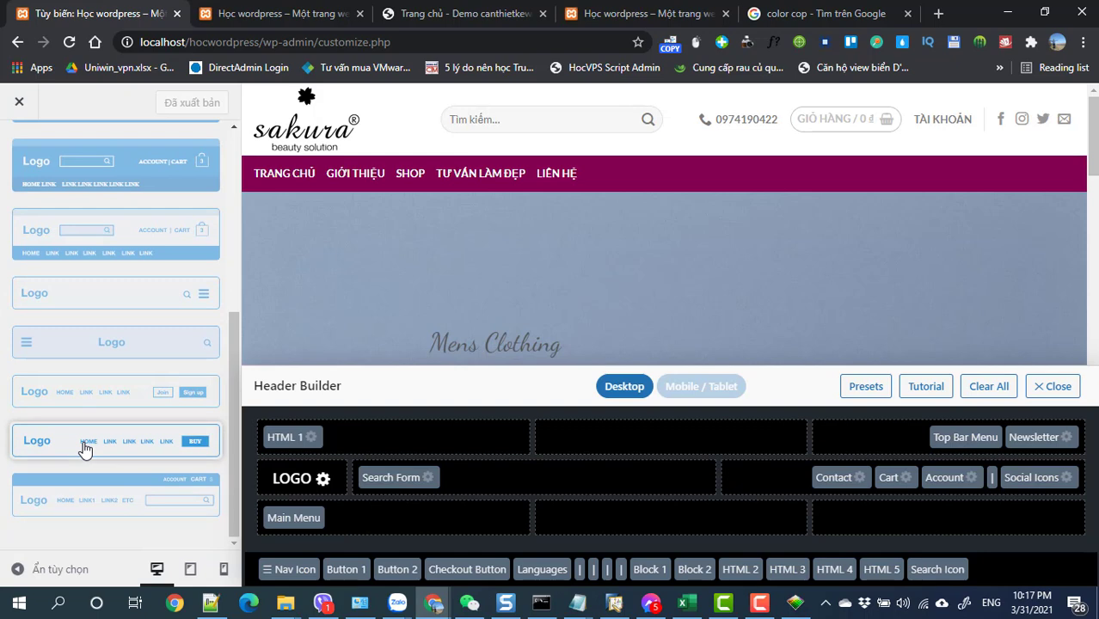
pyautogui.scroll(3, 83, 440)
pyautogui.scroll(2, 83, 440)
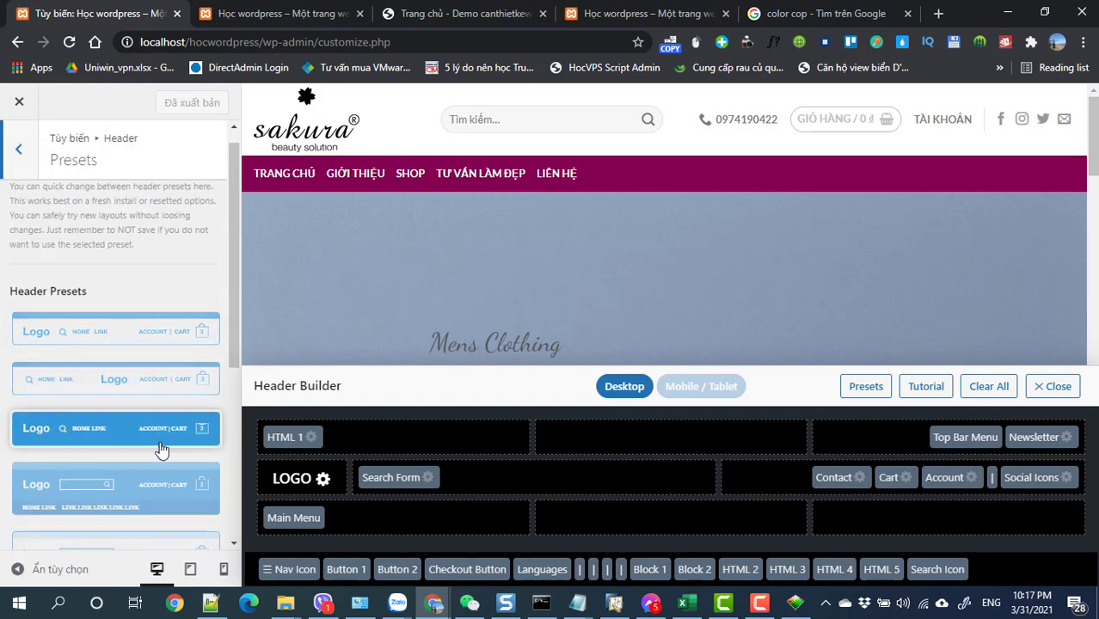
pyautogui.scroll(-5, 172, 439)
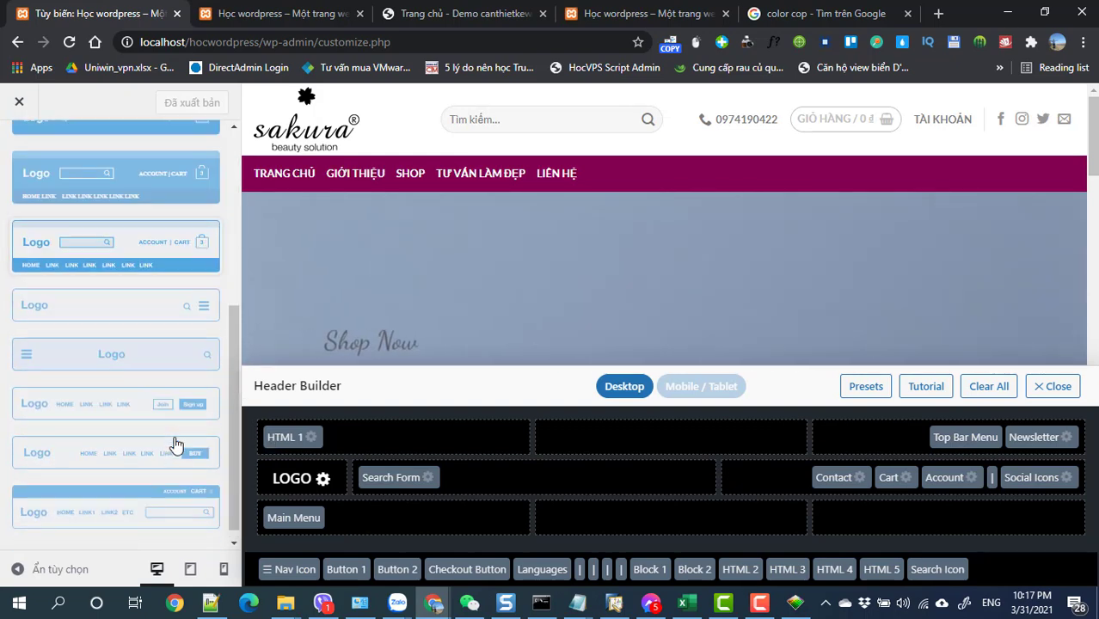
pyautogui.scroll(5, 69, 311)
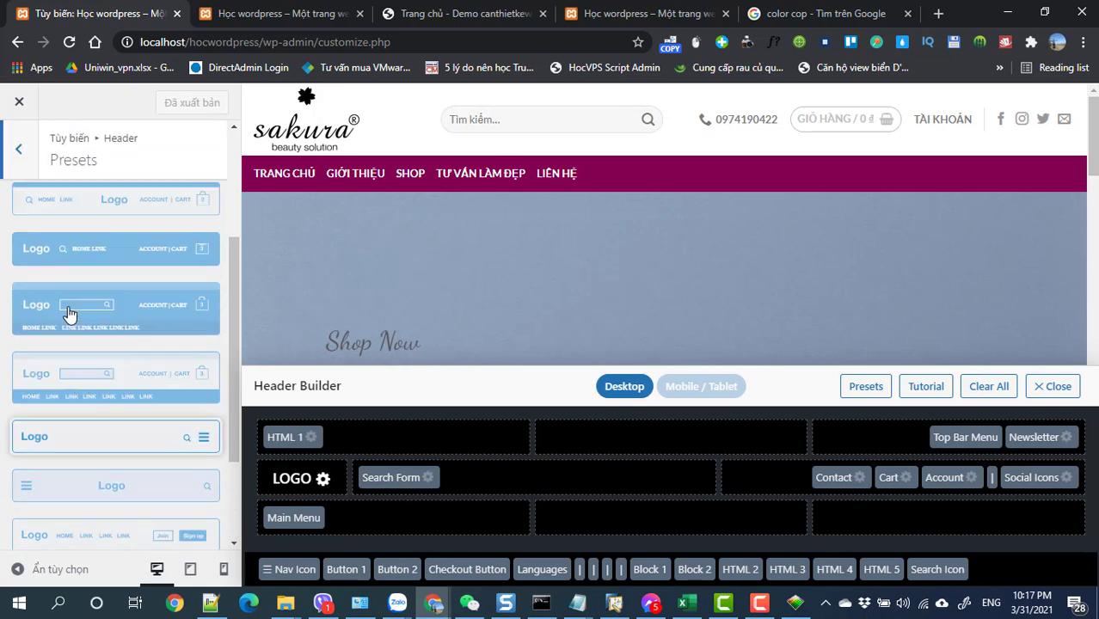
pyautogui.scroll(1, 98, 282)
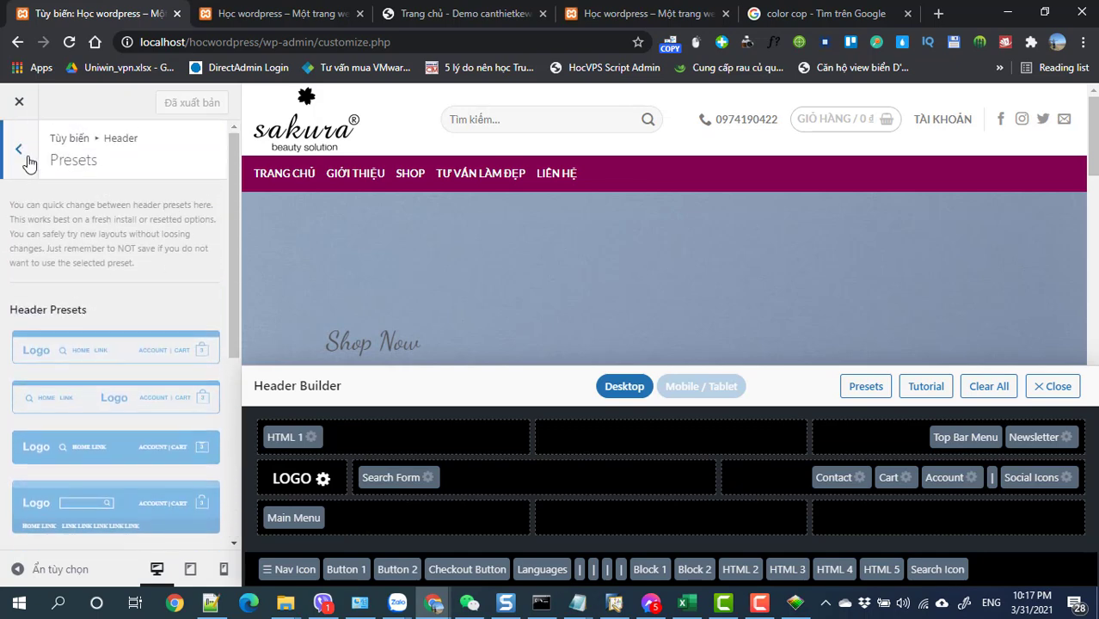
pyautogui.click(19, 149)
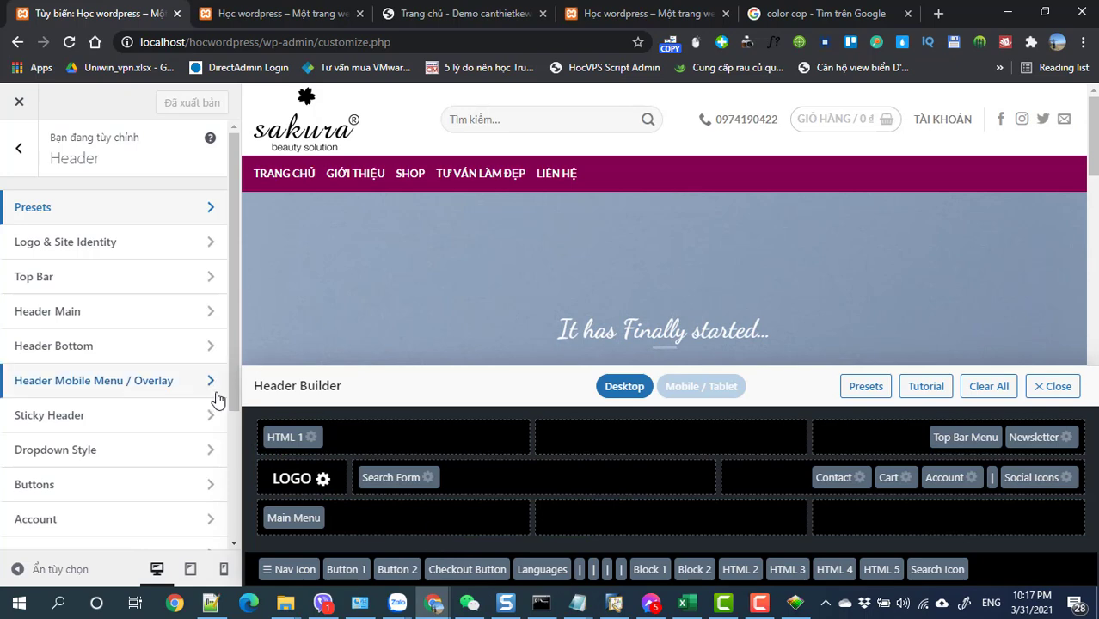
# - In Logo & Site Identity, set logo container width to 232 and logo padding to 3
pyautogui.click(322, 480)
pyautogui.scroll(-2, 86, 406)
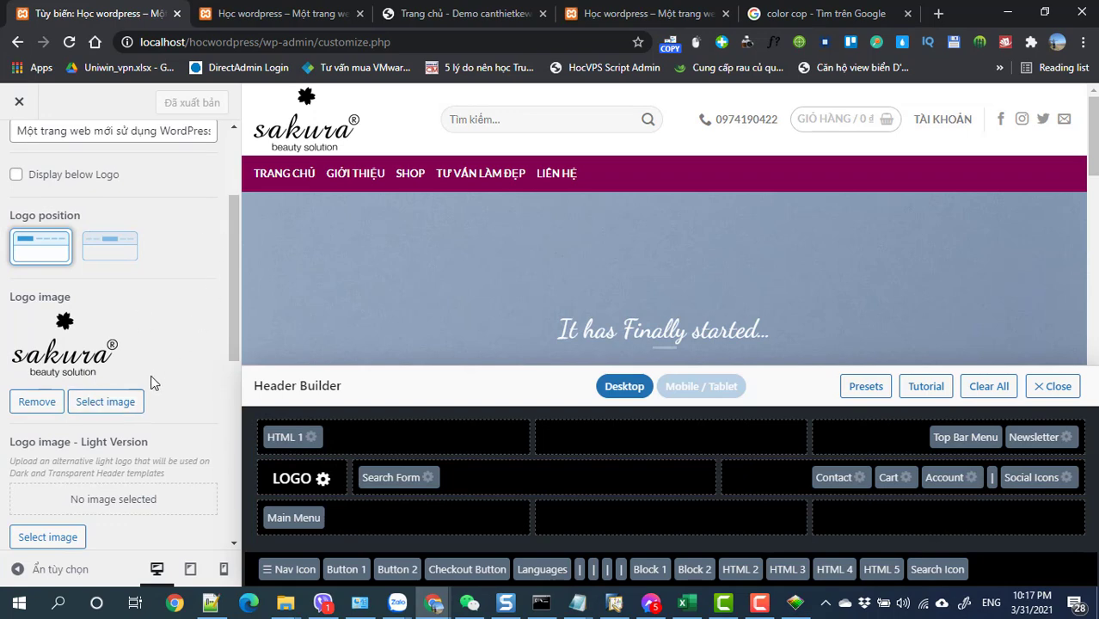
pyautogui.scroll(-2, 152, 381)
pyautogui.moveTo(65, 445); pyautogui.dragTo(68, 448)
pyautogui.scroll(-3, 66, 436)
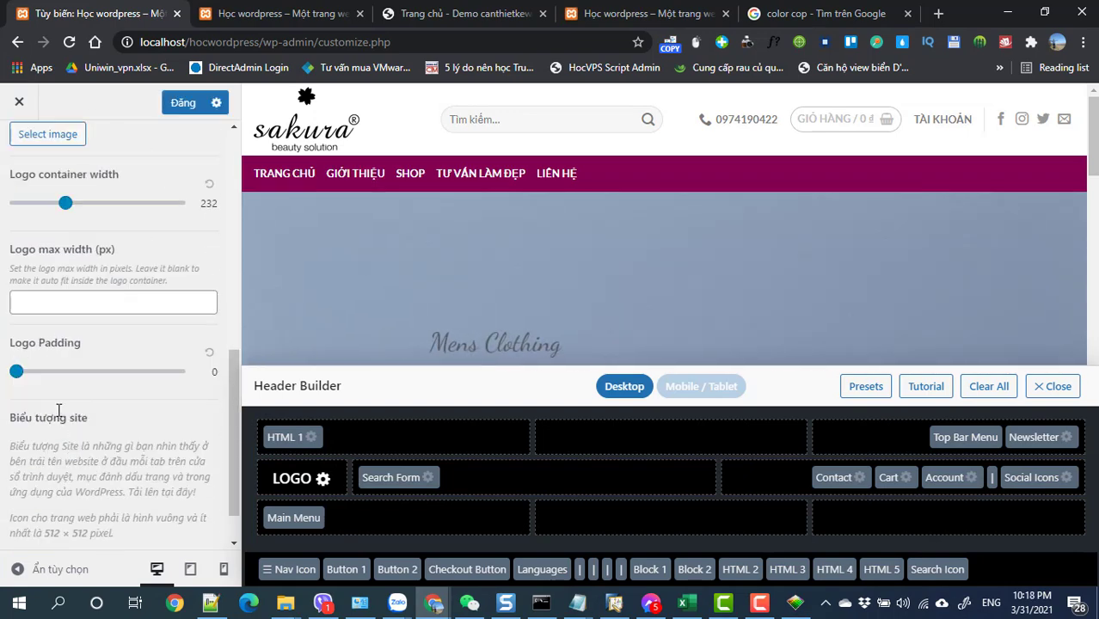
pyautogui.moveTo(21, 376); pyautogui.dragTo(32, 380)
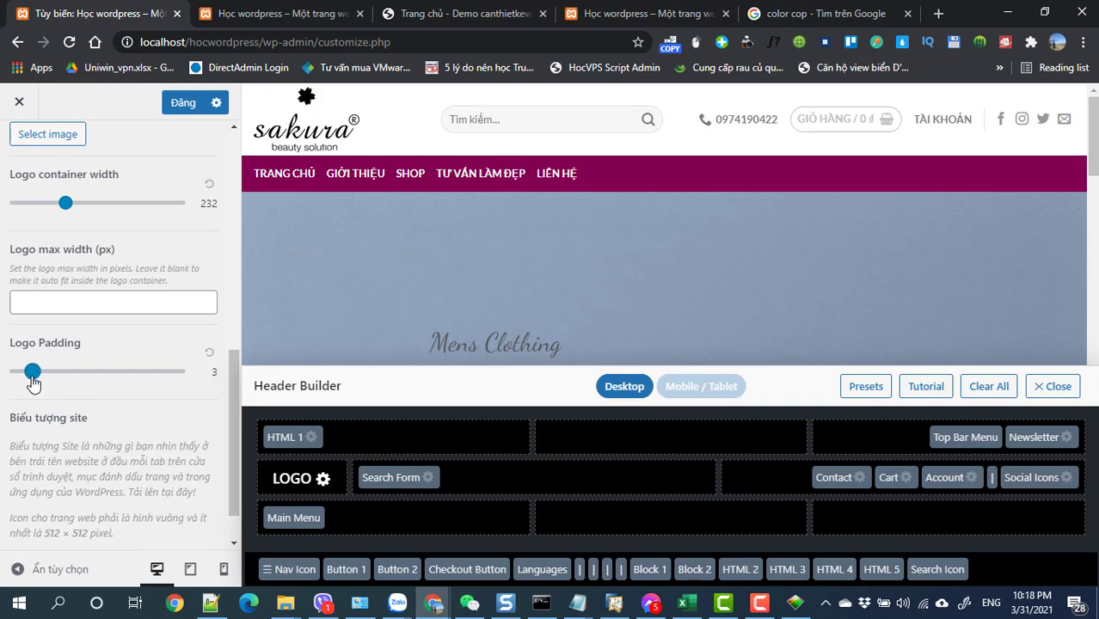
pyautogui.scroll(5, 102, 372)
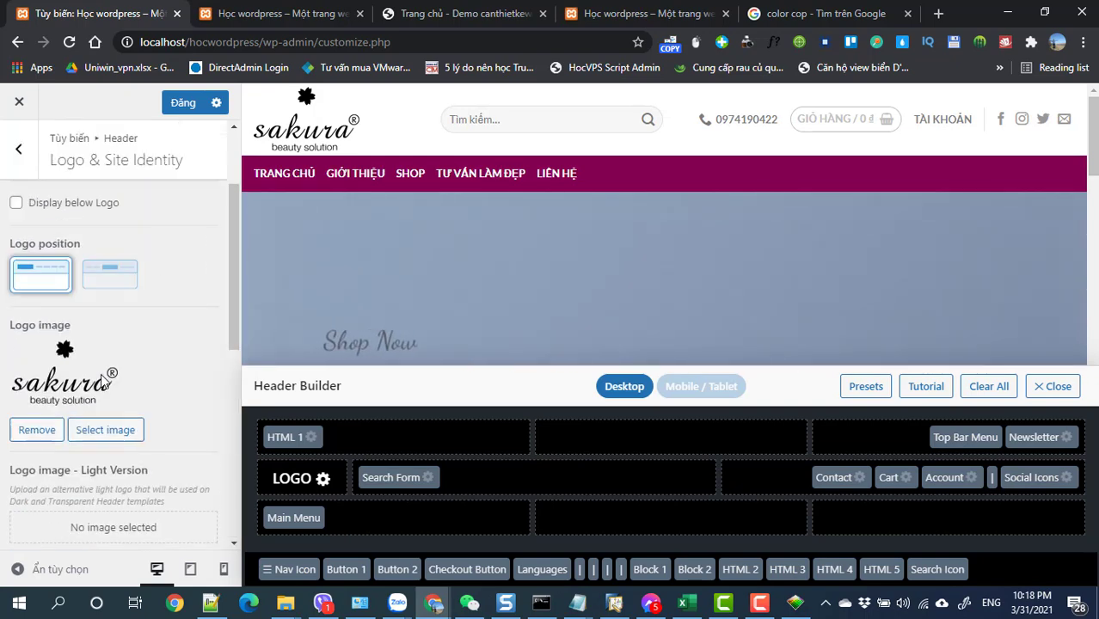
pyautogui.scroll(-5, 100, 374)
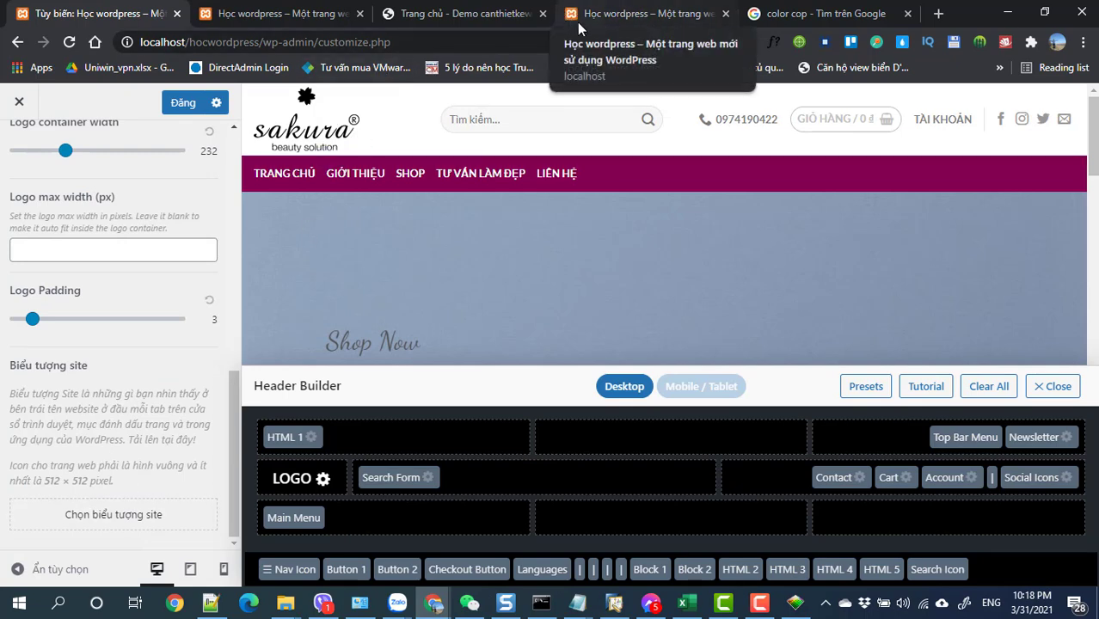
# - Choose the sakura logo from Media as site icon and crop it to its flower mark
pyautogui.click(95, 515)
pyautogui.click(93, 305)
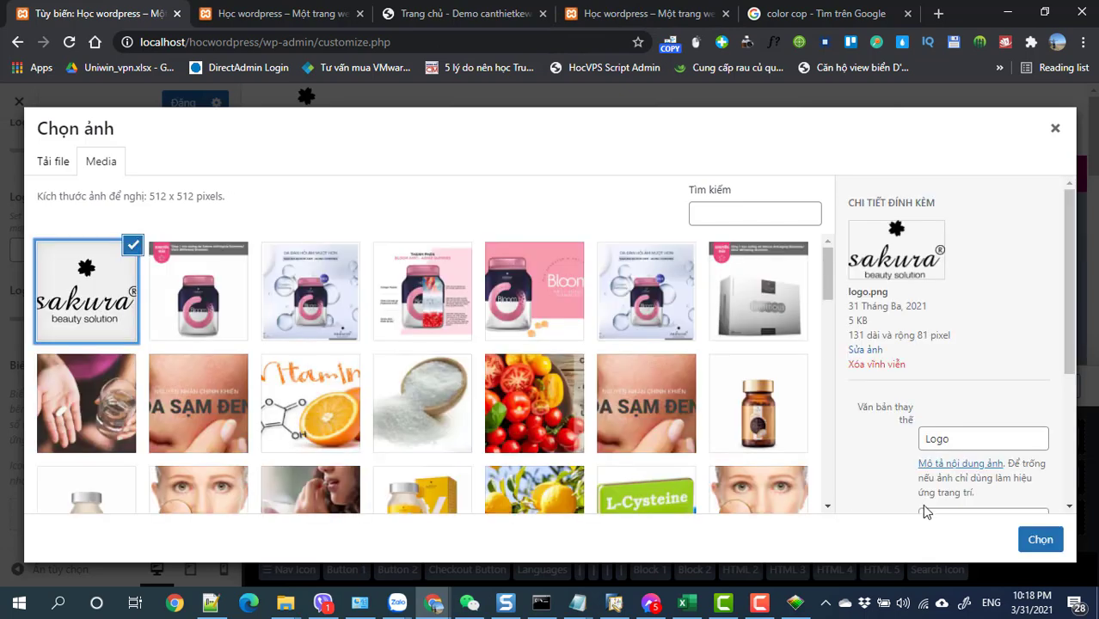
pyautogui.click(1026, 542)
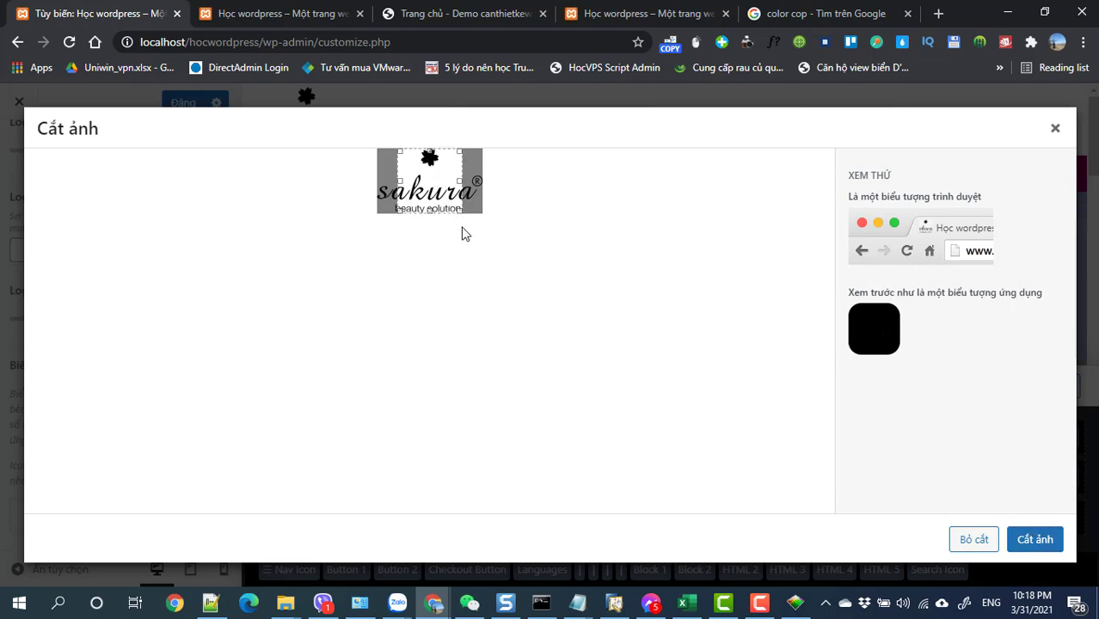
pyautogui.moveTo(412, 198); pyautogui.dragTo(414, 191)
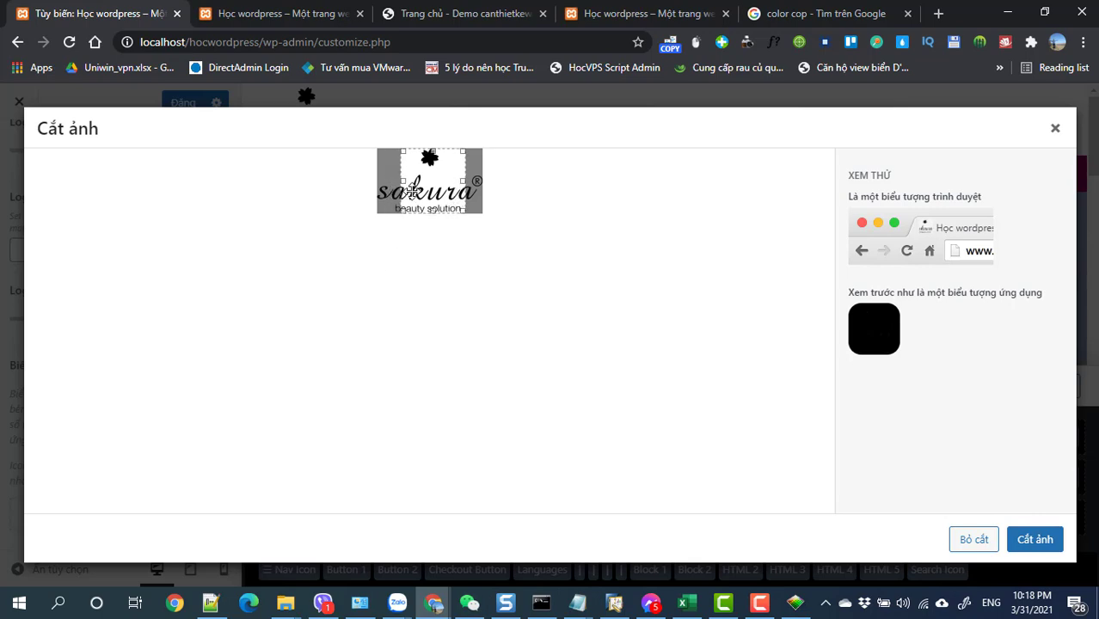
pyautogui.click(1039, 538)
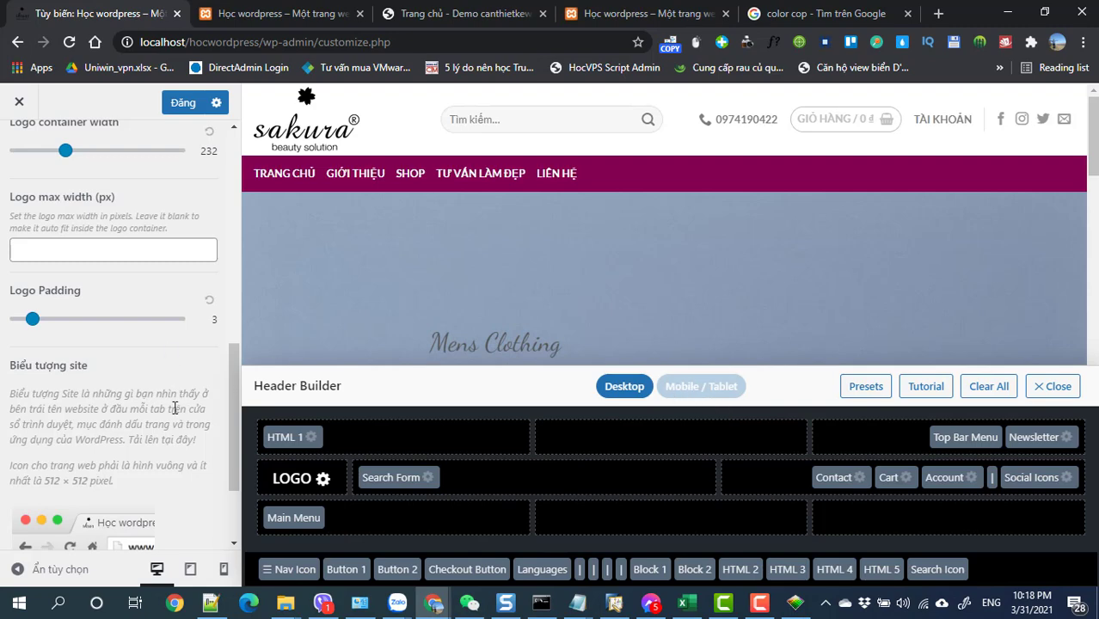
# - Leave the Logo & Site Identity panel for the Header sections list, keeping the Sakura logo and magenta menu bar
pyautogui.scroll(-1, 174, 408)
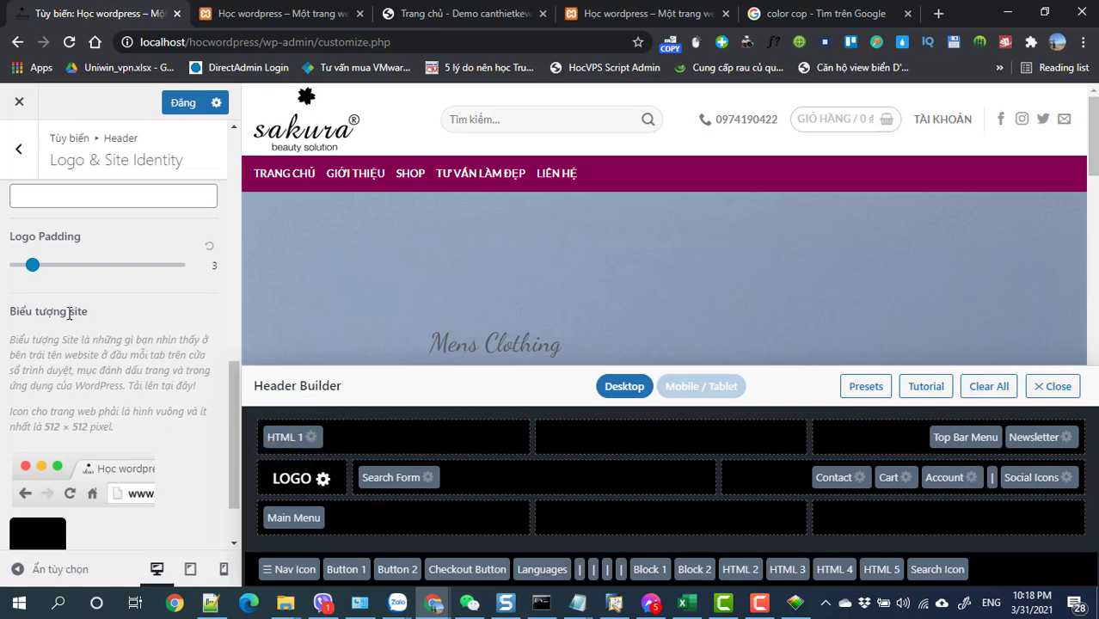
pyautogui.scroll(2, 121, 344)
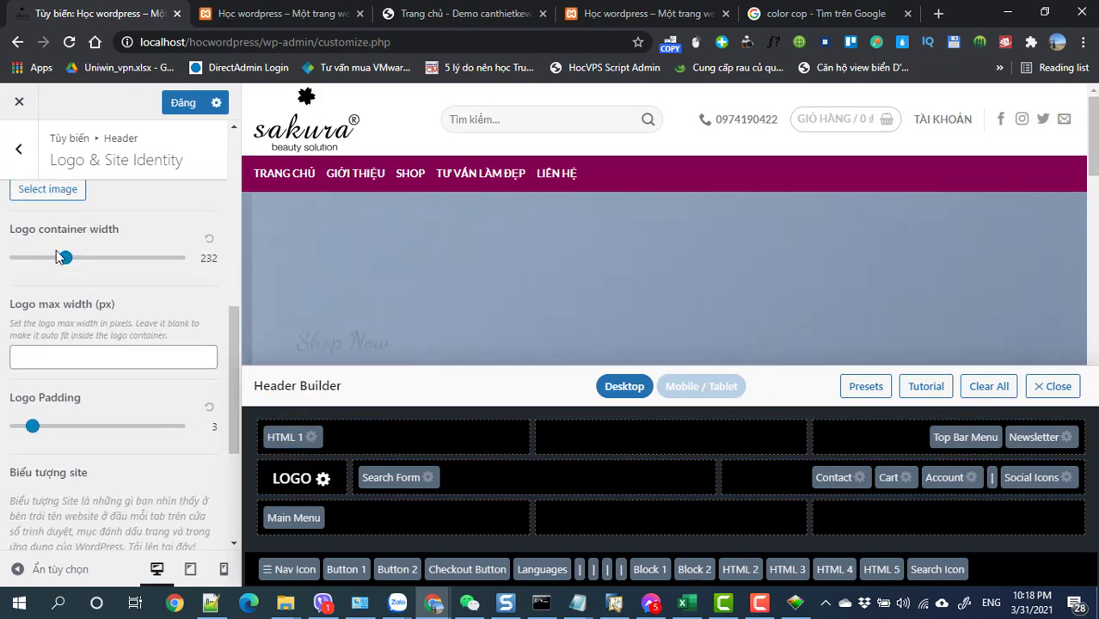
pyautogui.click(19, 148)
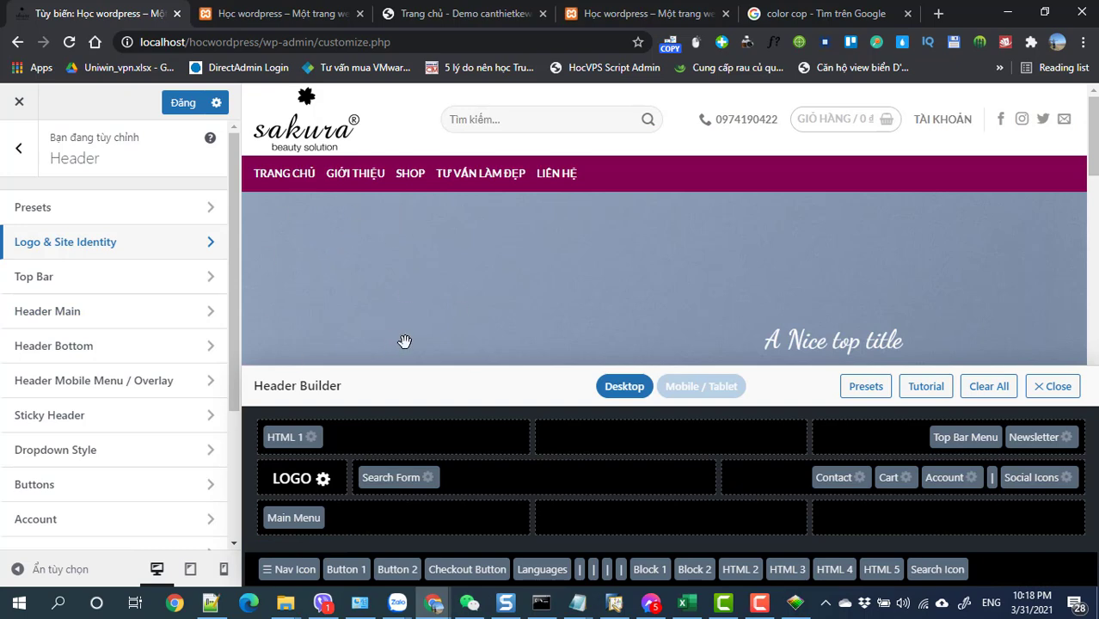
pyautogui.click(760, 605)
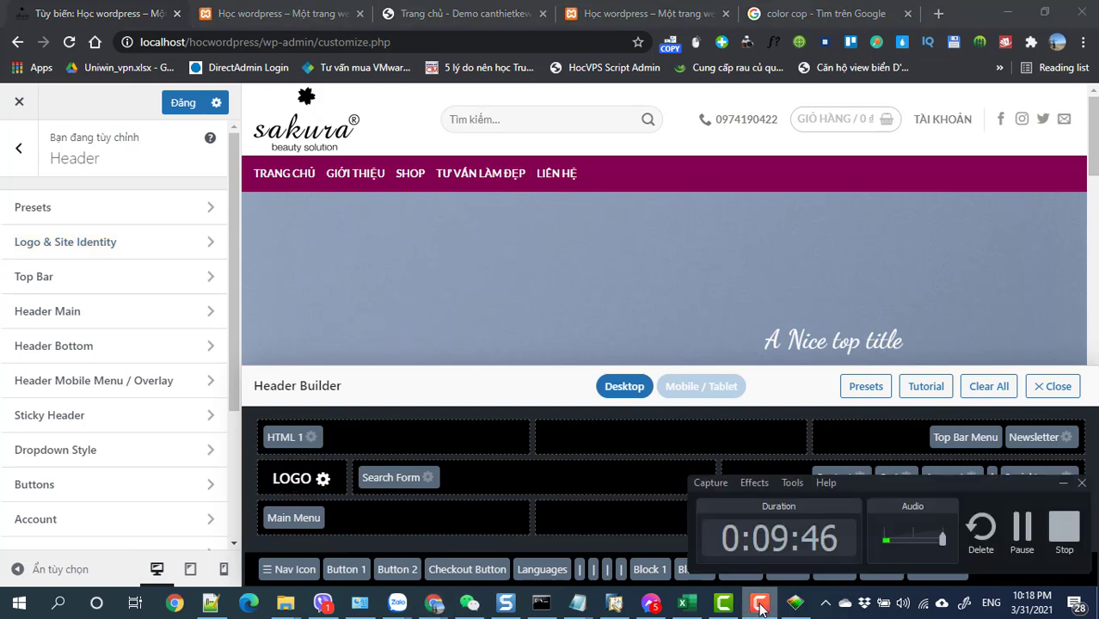
pyautogui.click(761, 606)
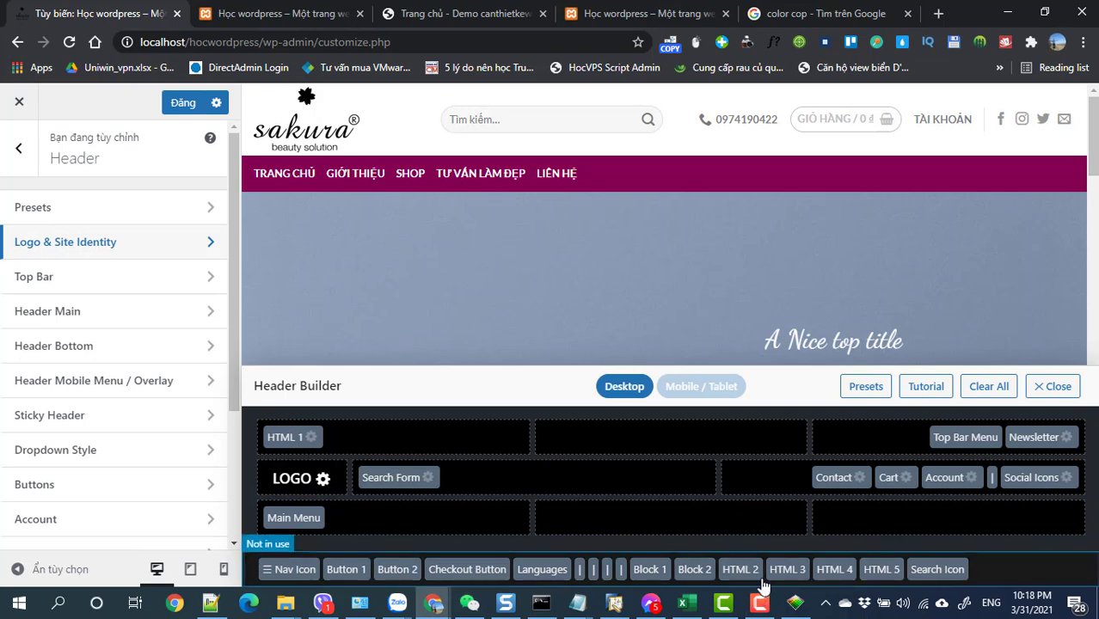